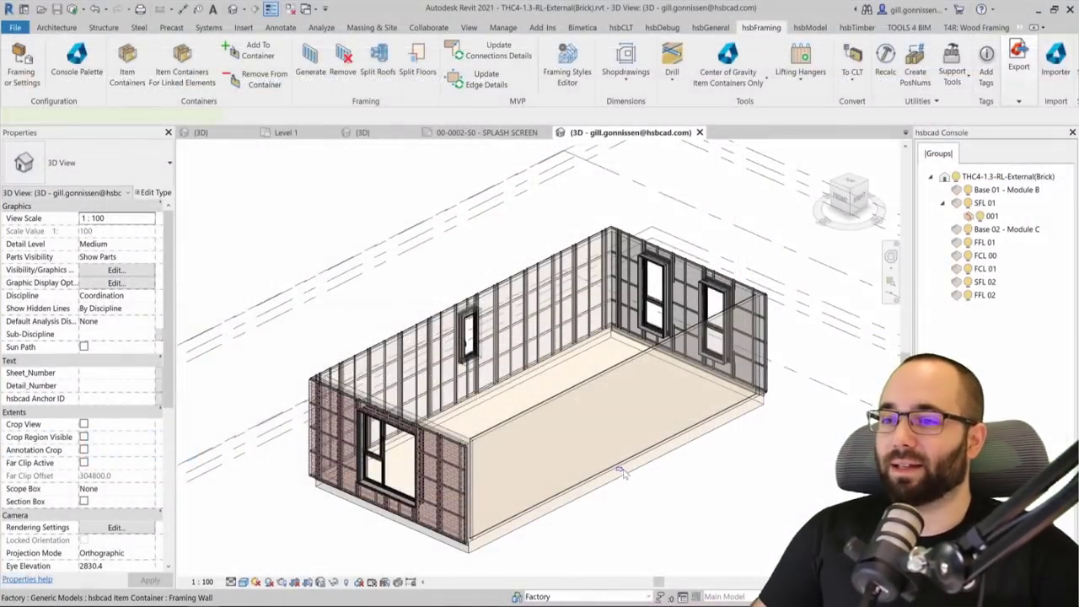
Generate the framing and sheathing for the wall module, then orbit to inspect a stud.
click(543, 61)
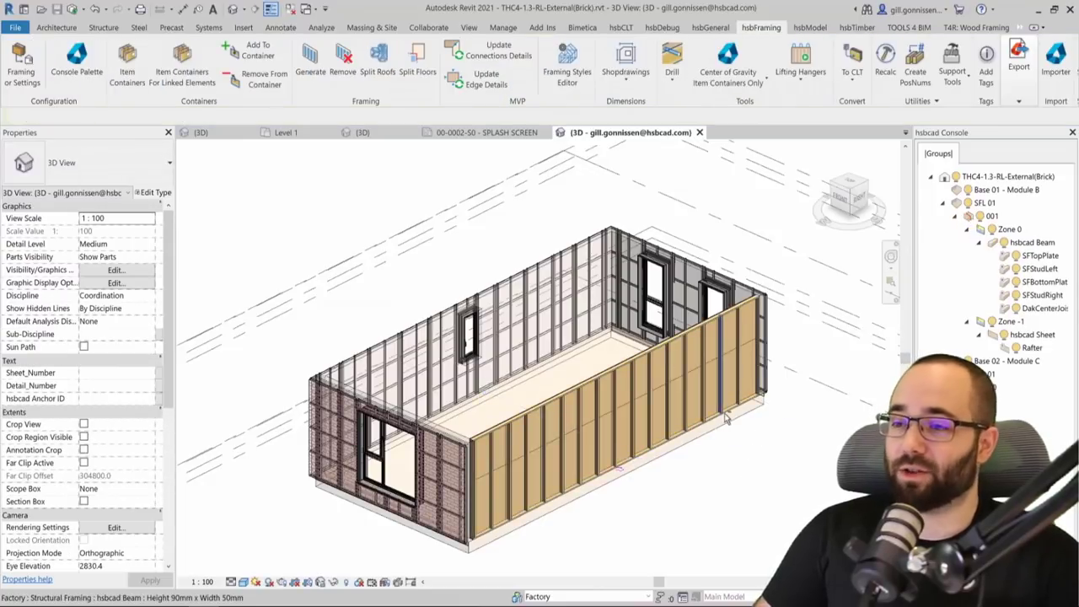
shift+middle_drag(730, 417, 659, 418)
click(612, 417)
key(Escape)
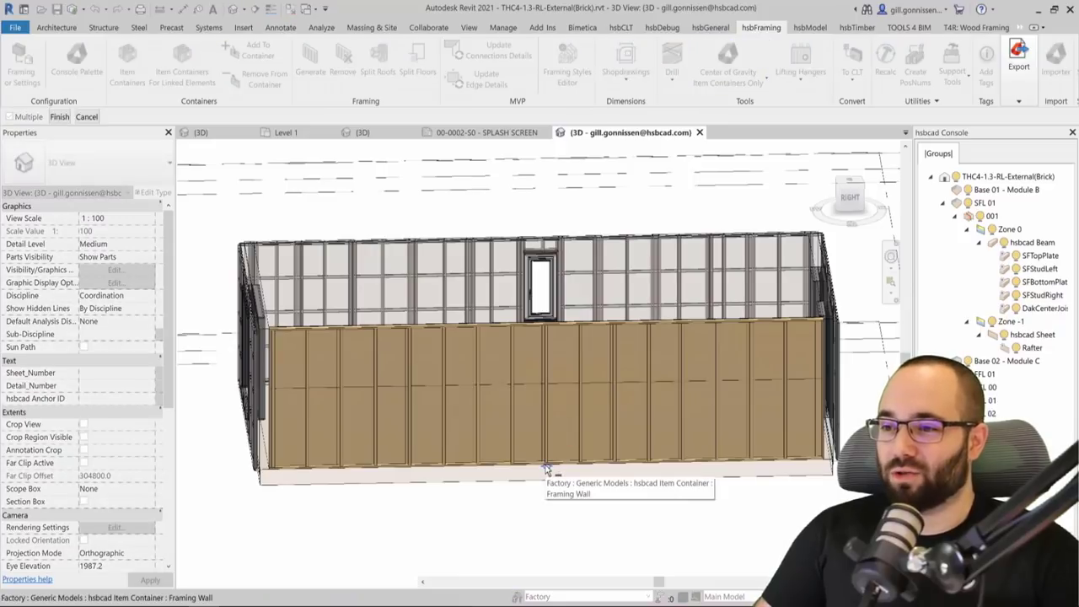
Place a centre-of-gravity marker on the framing wall, at elevation 1241.8 from level.
click(547, 469)
scroll(543, 394, up, 8)
click(554, 375)
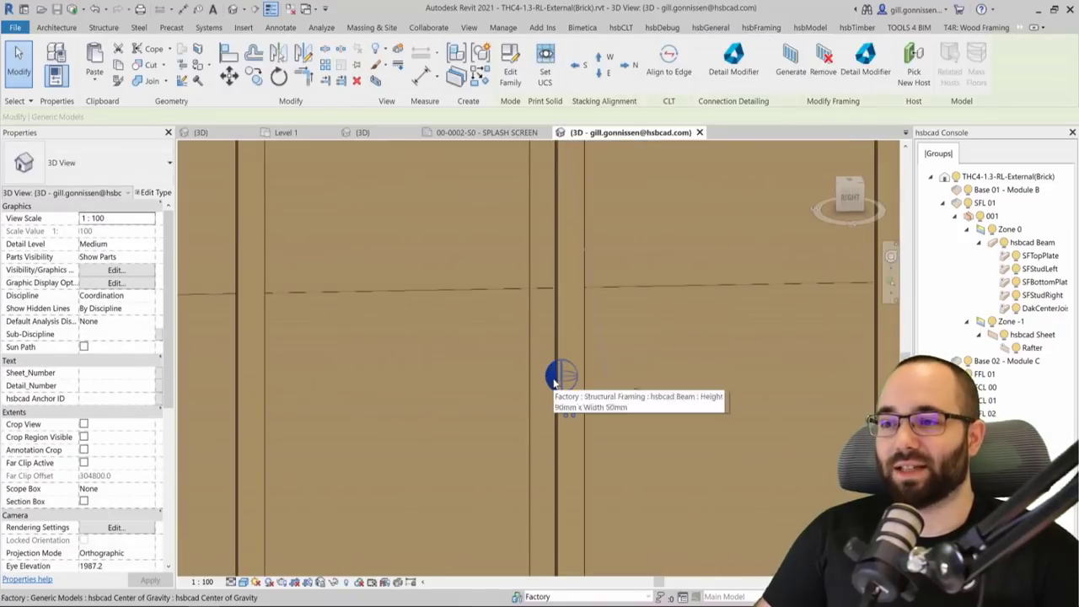
scroll(123, 386, down, 3)
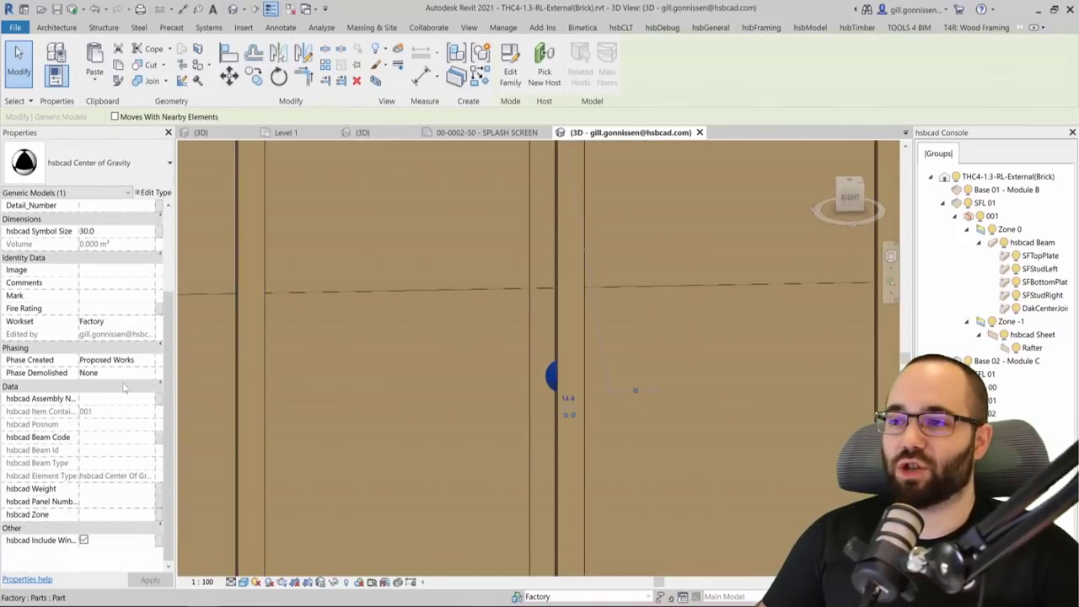
scroll(123, 388, up, 3)
scroll(377, 420, down, 6)
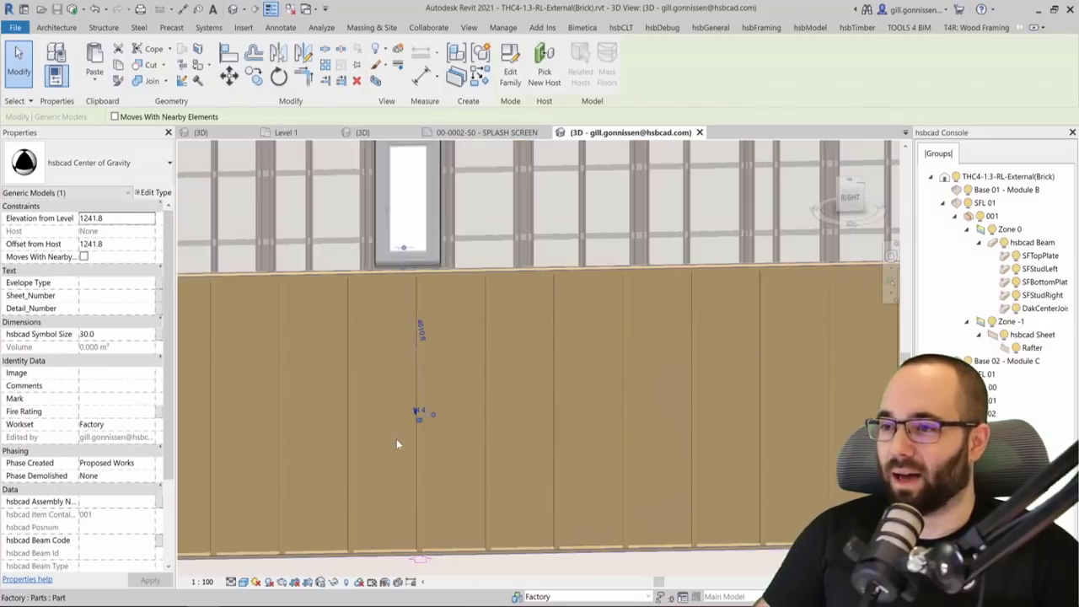
scroll(391, 487, down, 5)
click(421, 535)
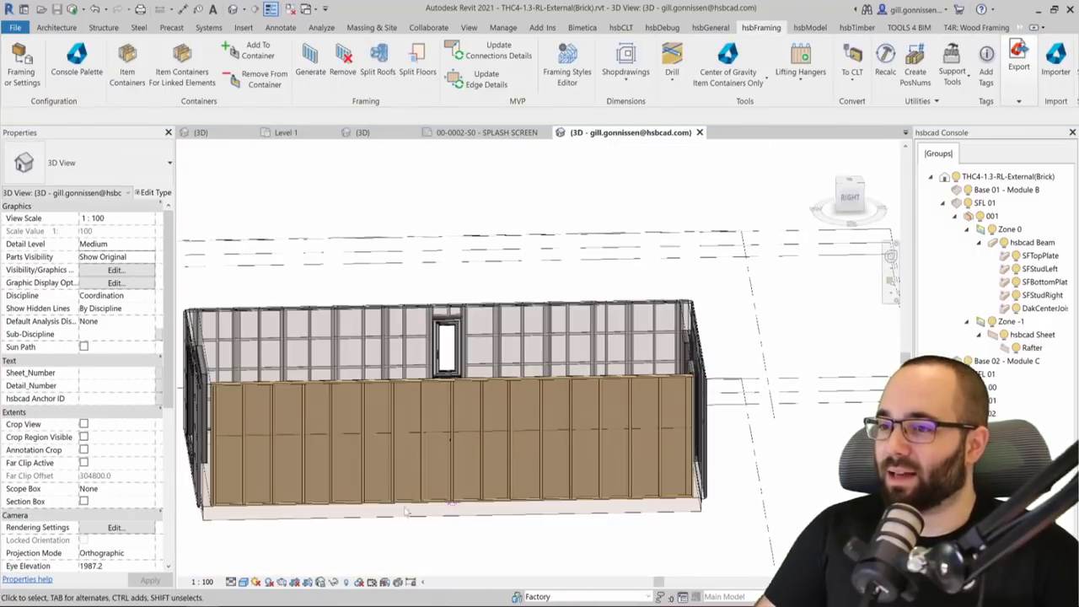
Insert a 1000 x 1500 SinglePane_RightHung window into the left part of the wall.
click(56, 32)
click(95, 60)
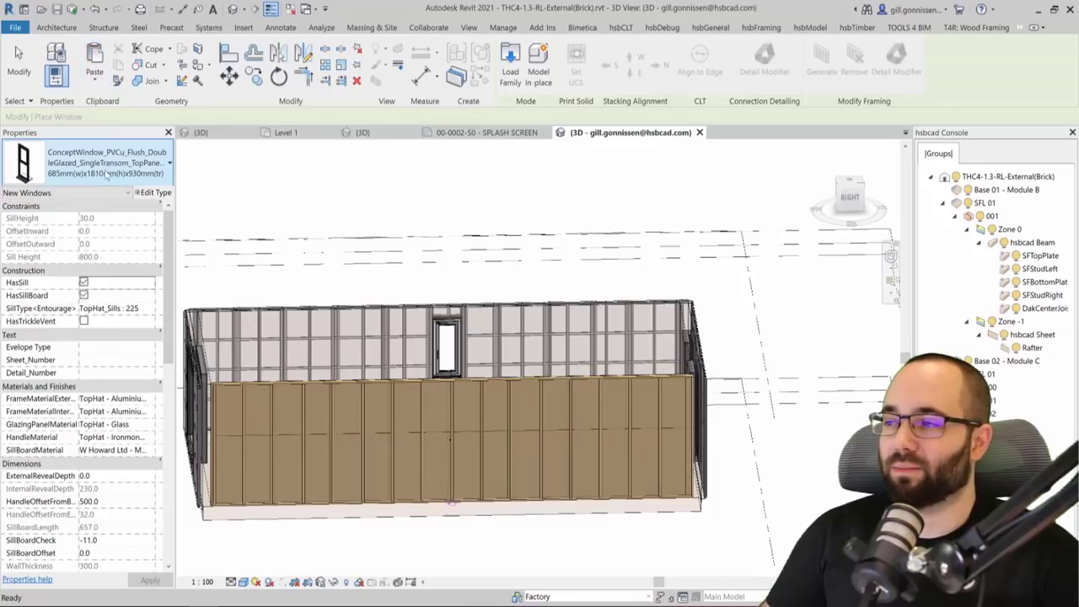
click(105, 169)
scroll(102, 206, down, 2)
click(67, 375)
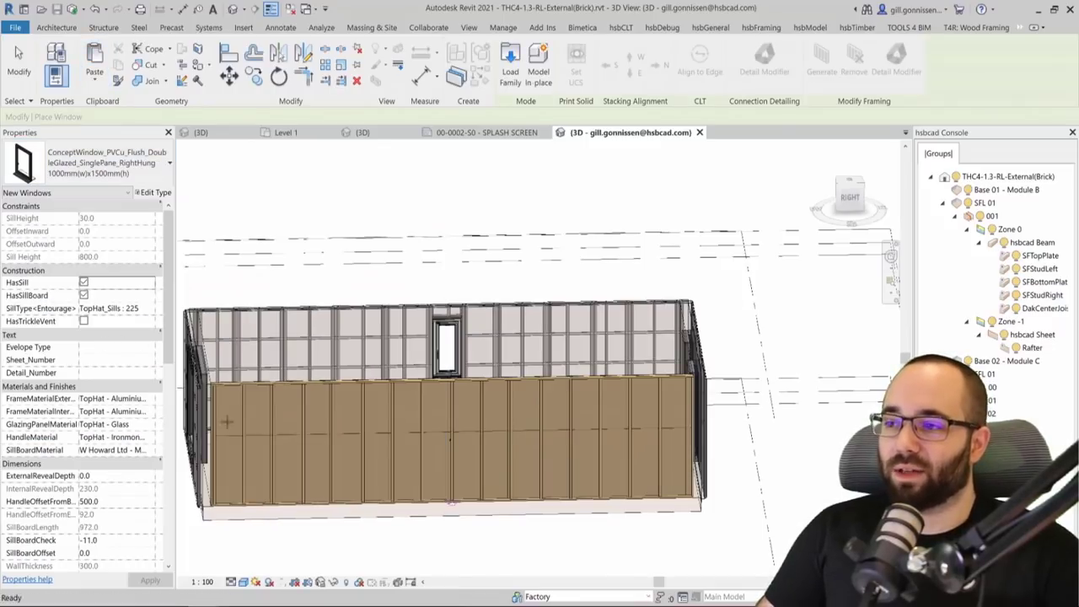
click(285, 438)
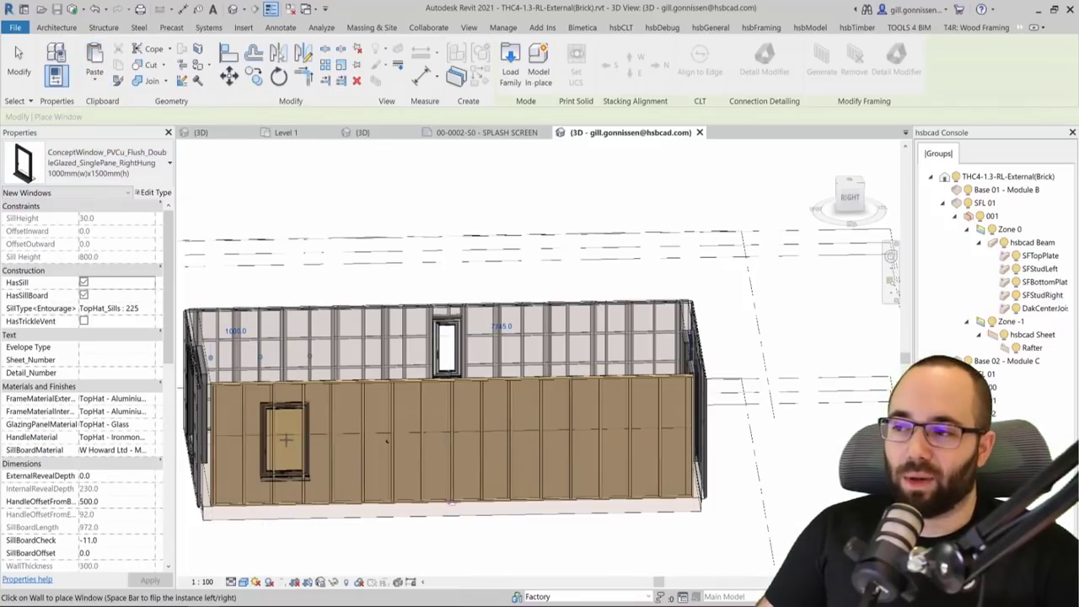
key(Escape)
key(Escape)
Regenerate the wall framing around the window; the centre-of-gravity marker shifts to 1239.5.
click(454, 506)
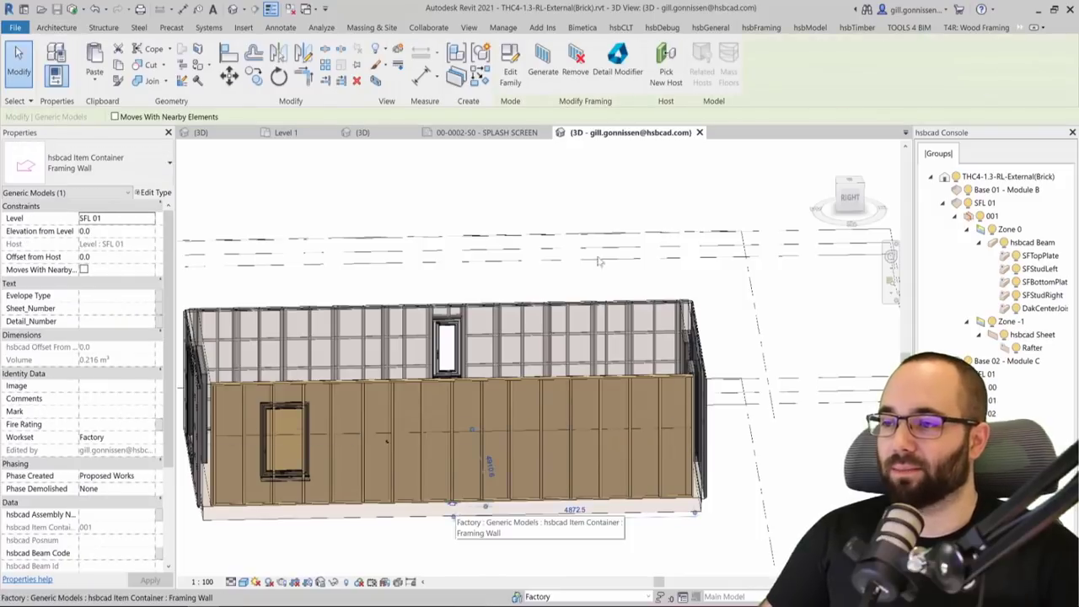
click(545, 66)
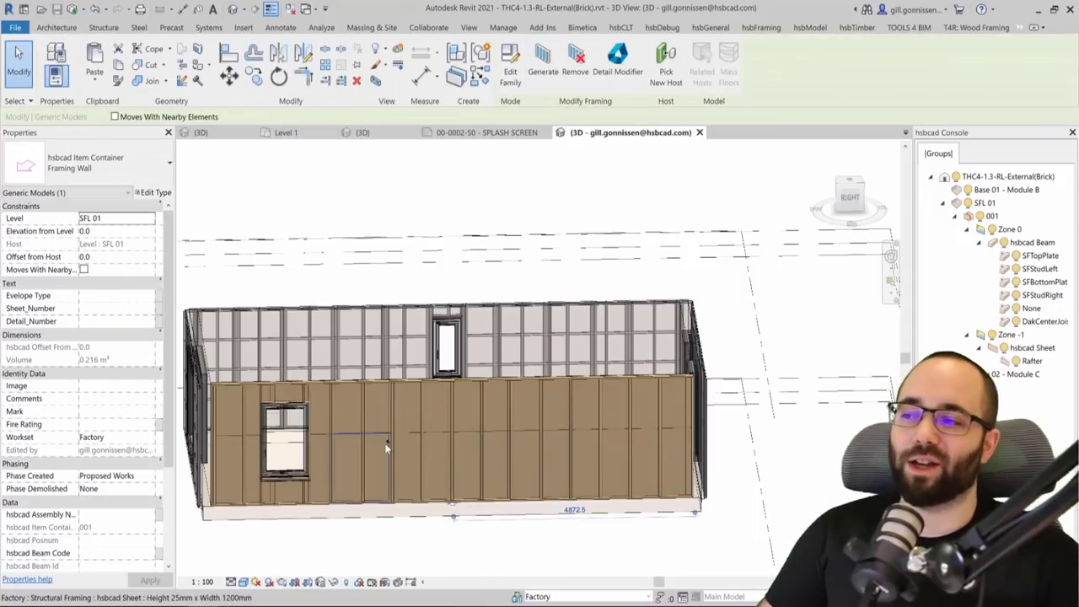
scroll(390, 440, up, 5)
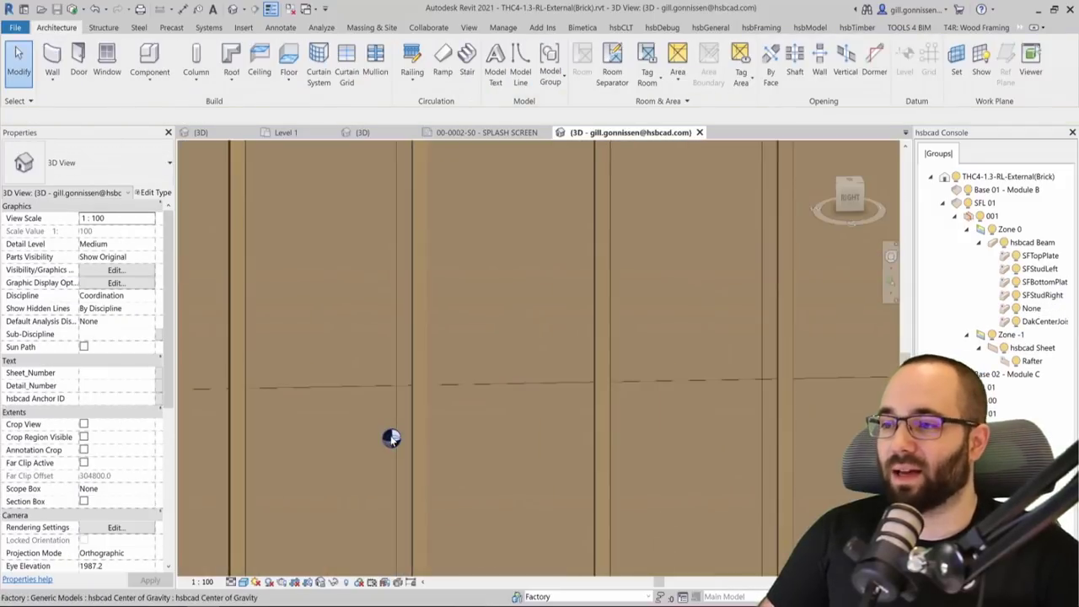
click(391, 437)
scroll(390, 437, down, 3)
key(Escape)
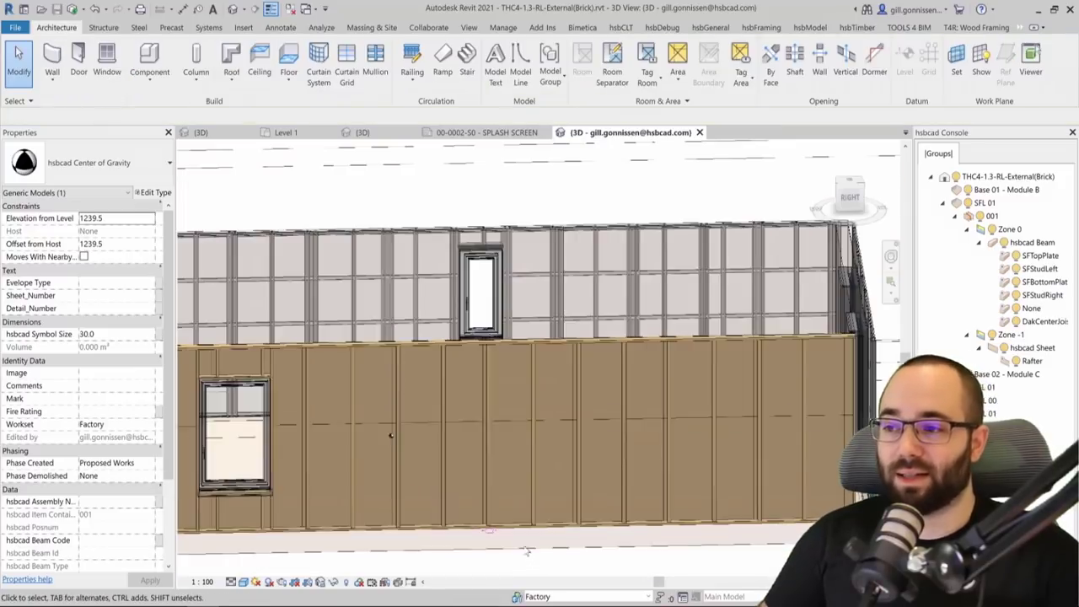
scroll(391, 437, down, 3)
click(764, 28)
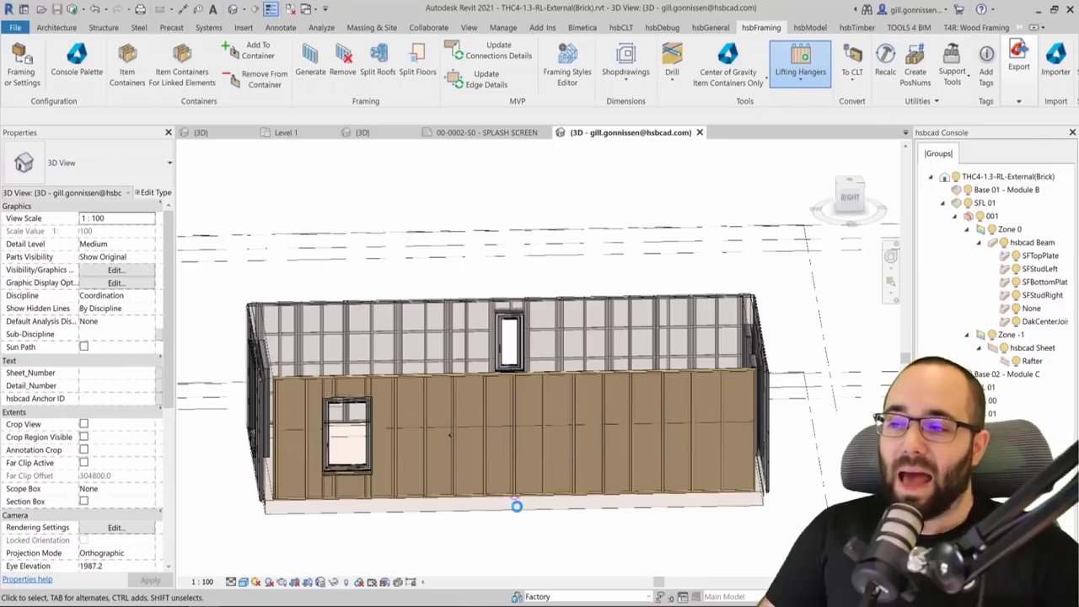
Start placing a second 1000 x 1500 single-pane right-hung window with the WN shortcut.
click(800, 63)
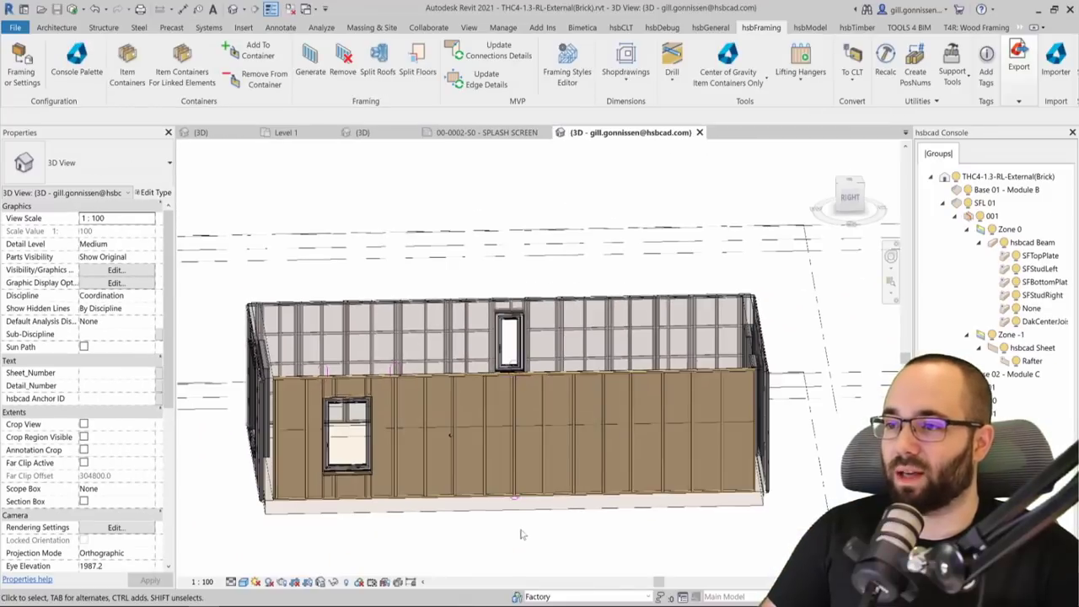
scroll(521, 534, up, 3)
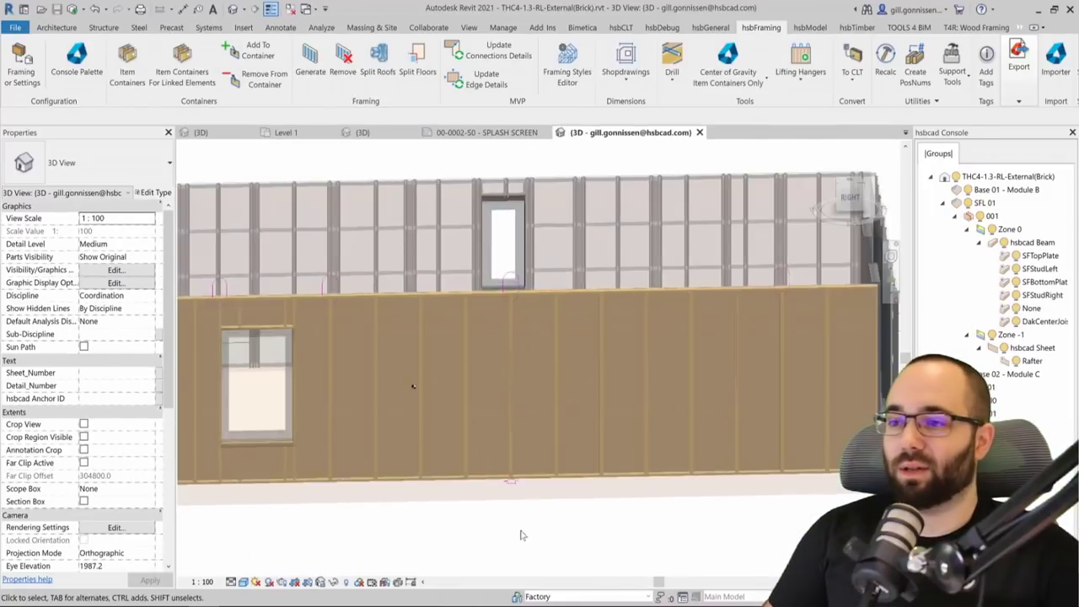
key(w)
key(n)
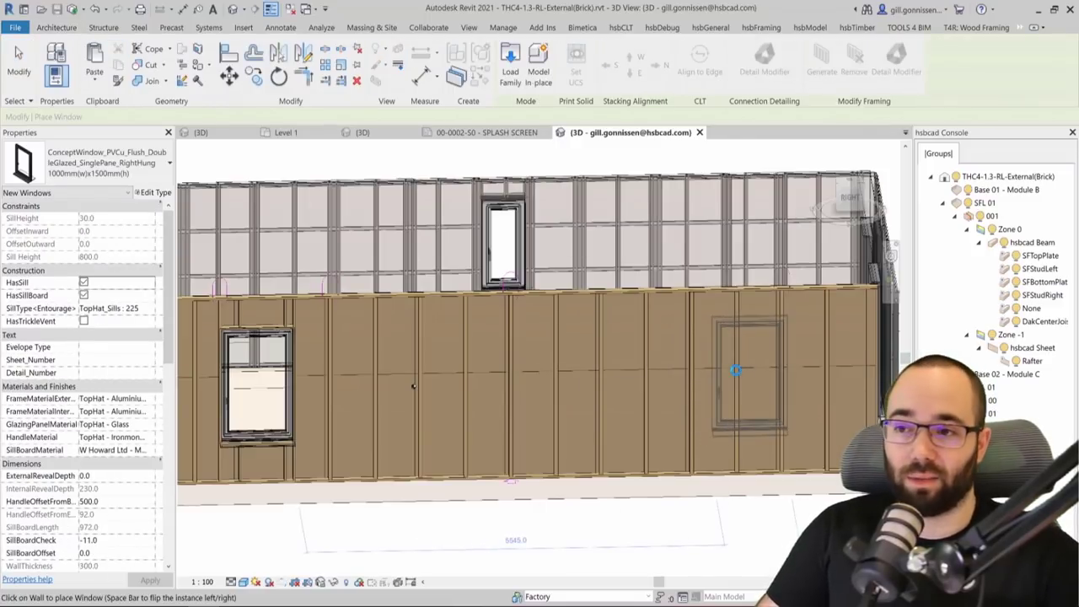
Place the second window toward the wall's right, regenerate the framing, and start Lifting Hangers.
click(737, 369)
key(Escape)
key(Escape)
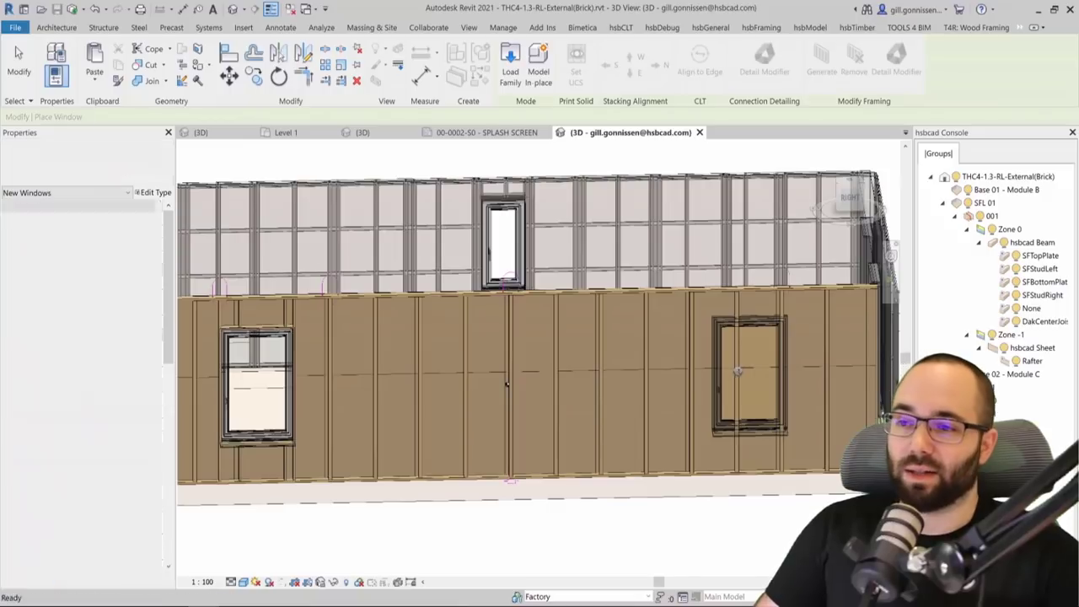
click(512, 483)
click(543, 61)
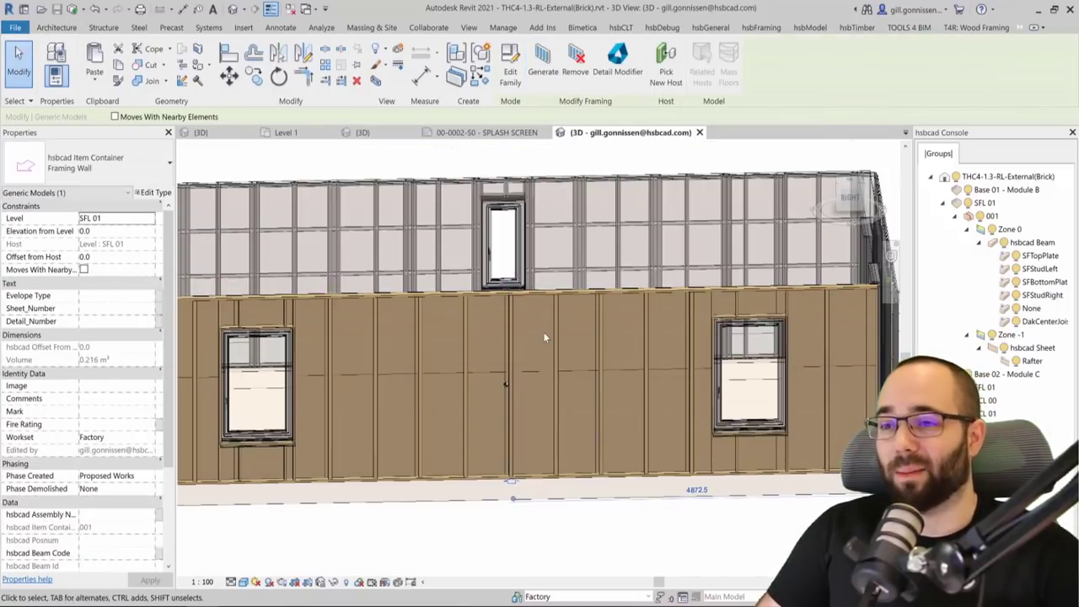
scroll(579, 337, down, 4)
scroll(619, 506, up, 2)
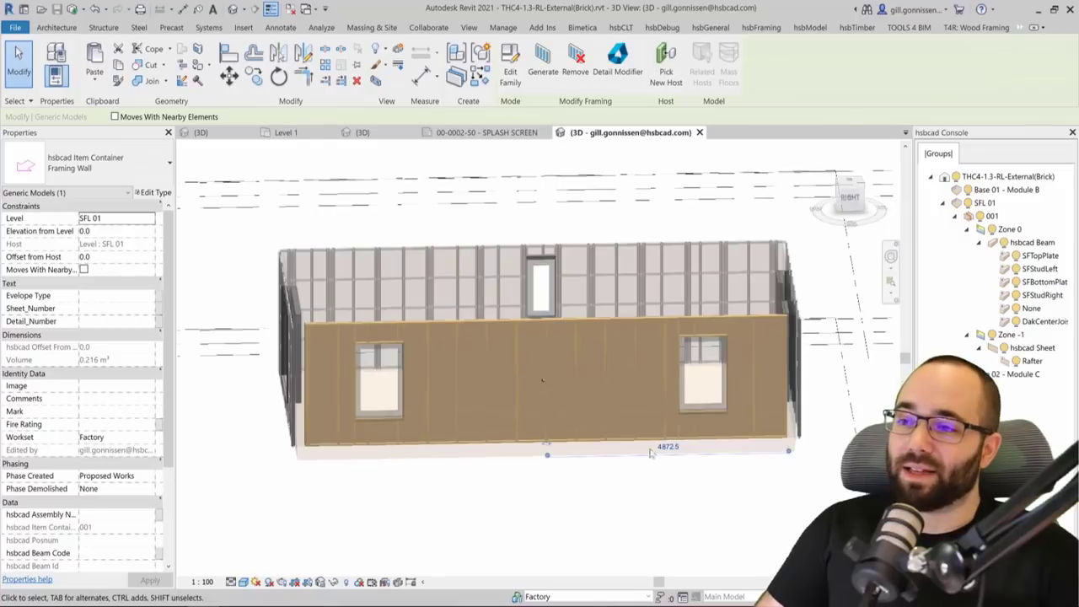
click(763, 27)
click(801, 60)
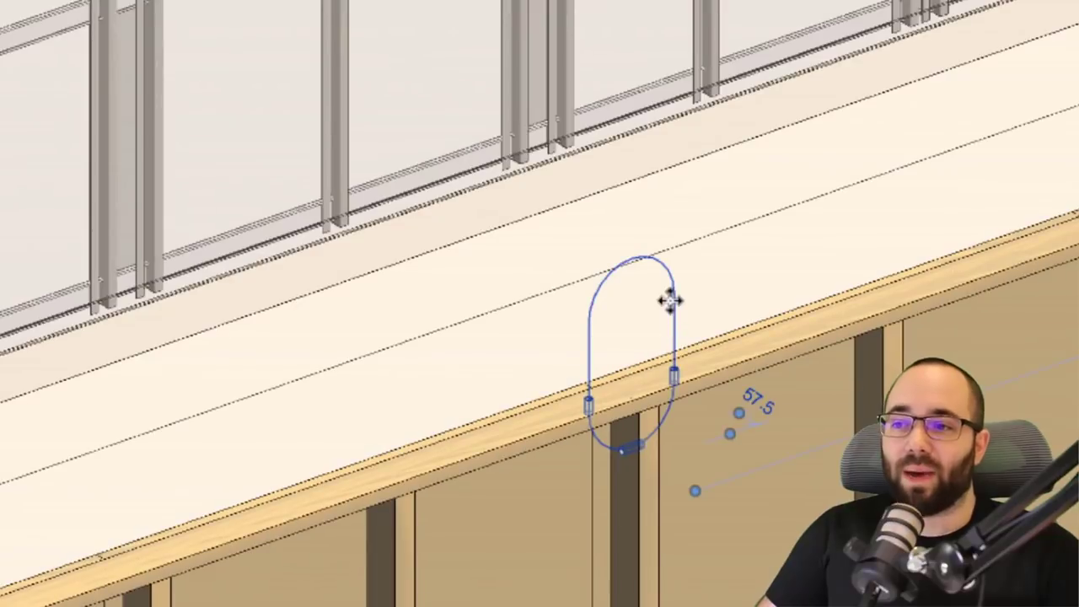
Shift the middle lifting hanger right on the top plate and set a hanger's third drill offset to 100.
drag(641, 297, 691, 285)
drag(868, 249, 904, 217)
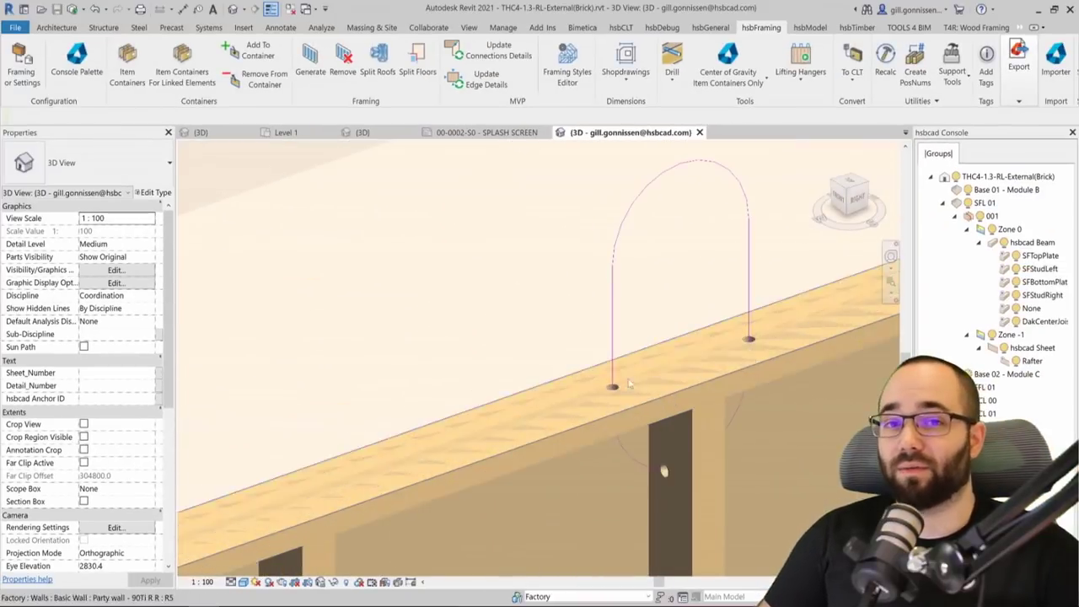
click(749, 278)
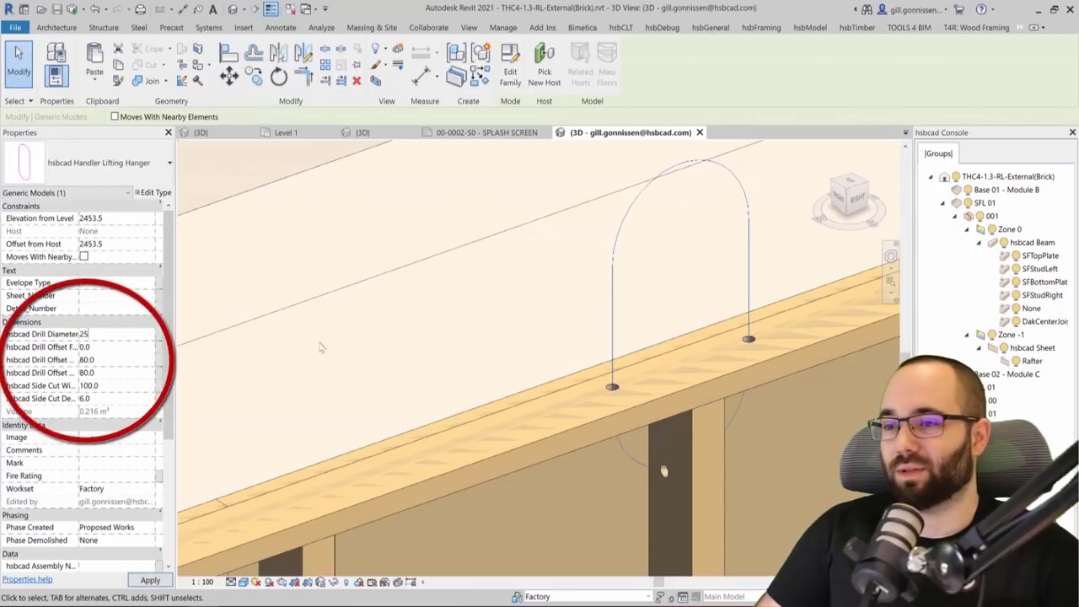
click(340, 343)
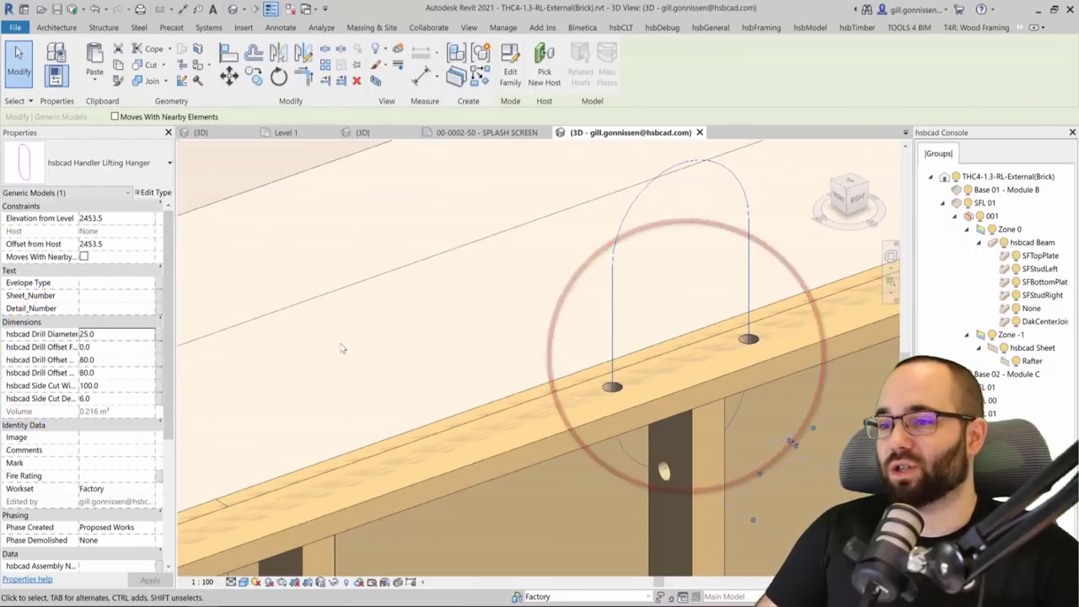
click(139, 360)
text(10)
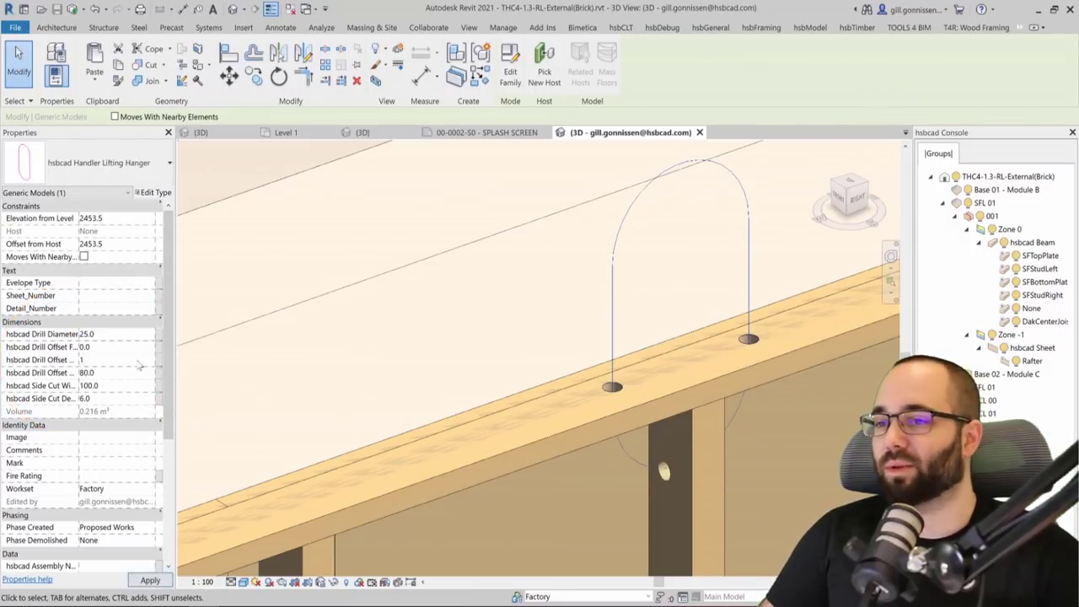
click(331, 356)
scroll(331, 356, down, 10)
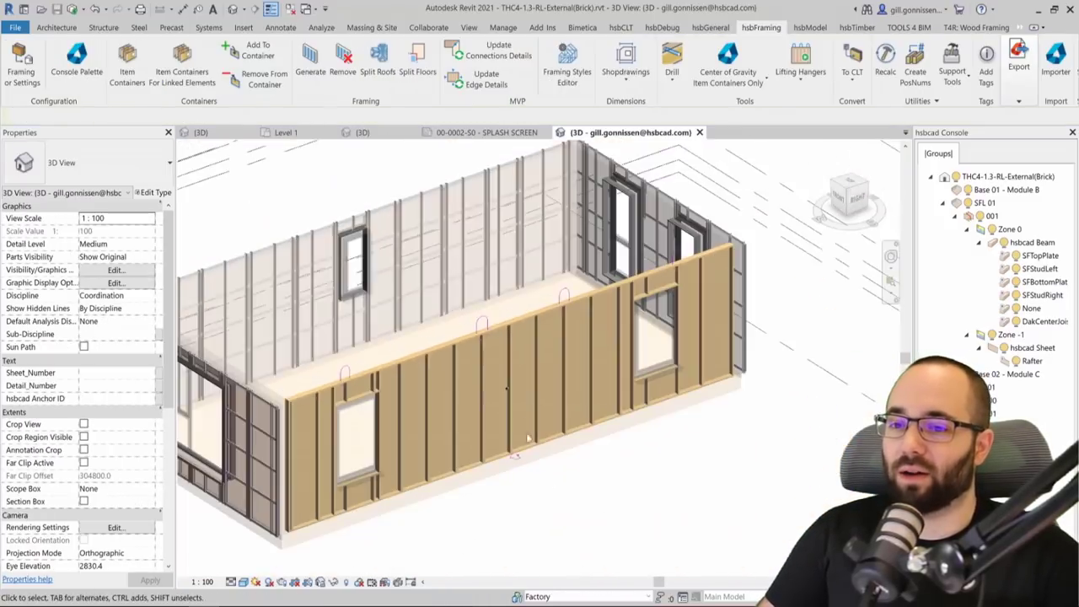
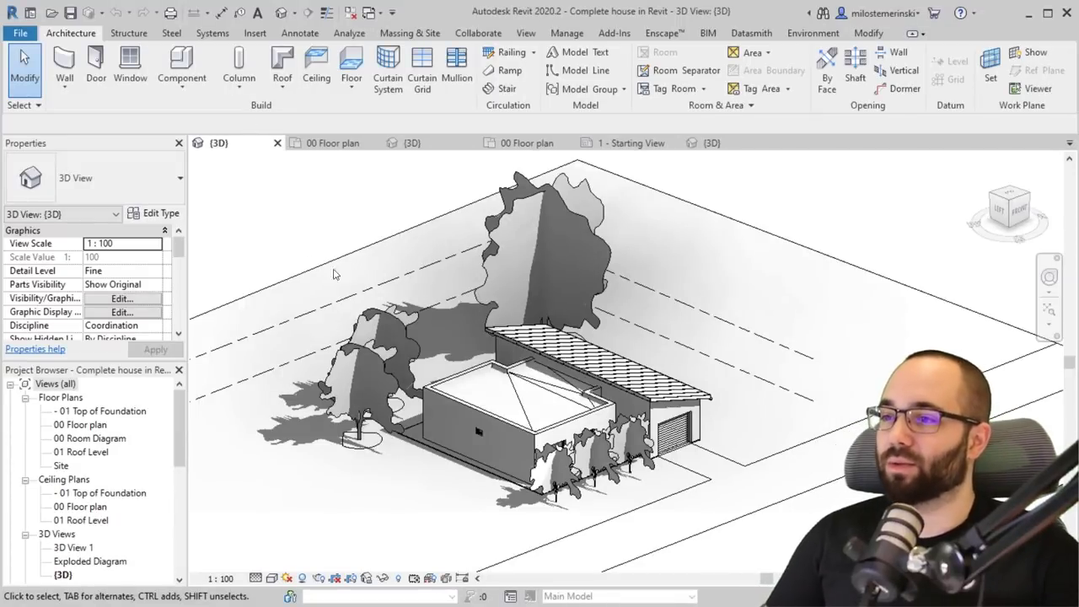
Orbit the house model, select its flat roof, then scroll down the Balkan Architect course list.
shift+middle_drag(419, 346, 405, 355)
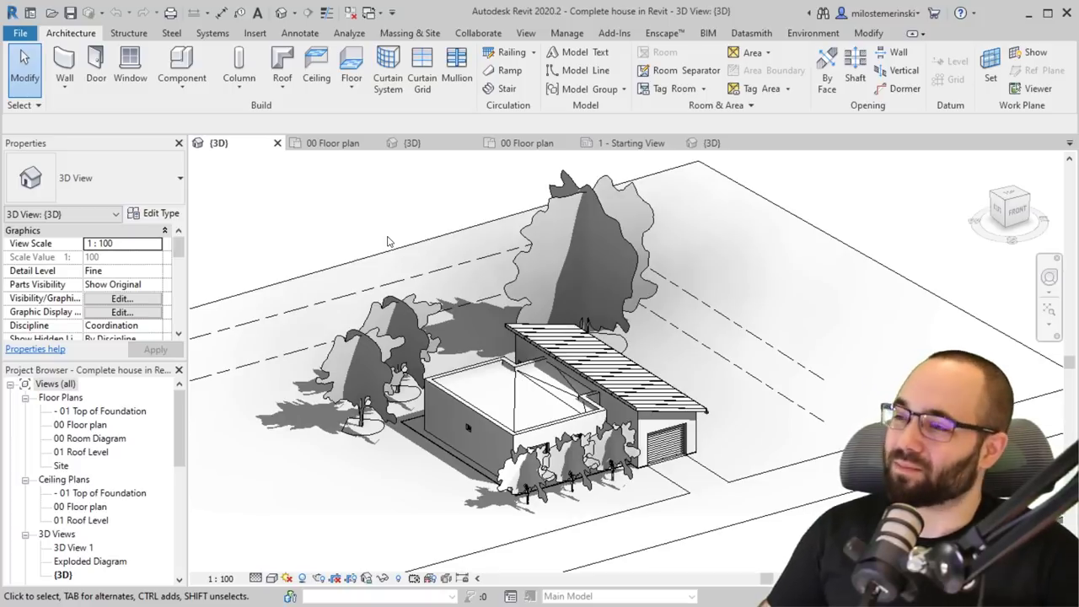
shift+middle_drag(539, 447, 478, 407)
click(478, 407)
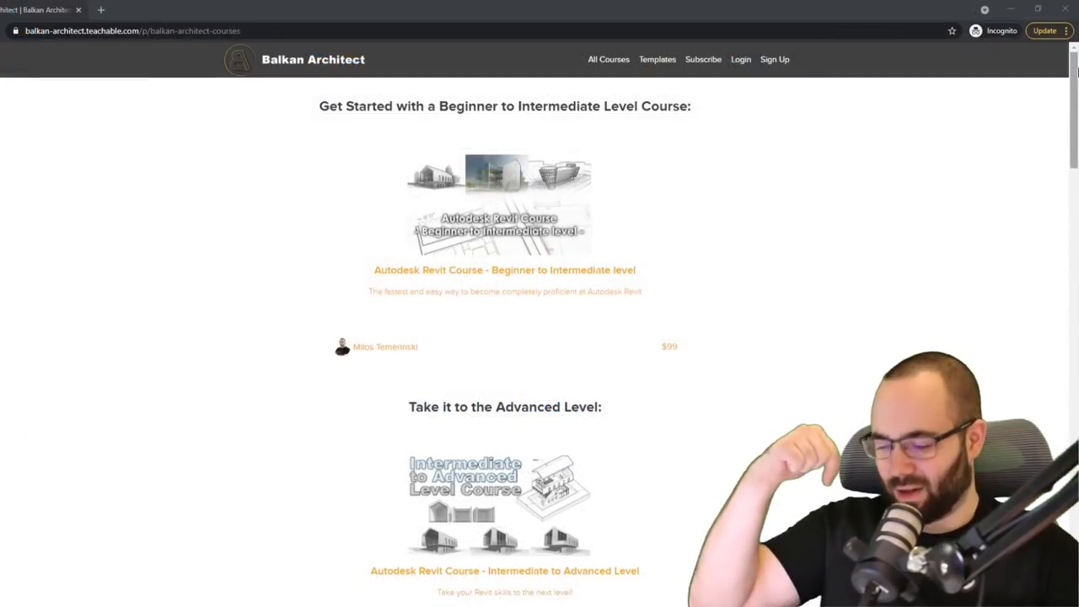
drag(1076, 71, 1076, 514)
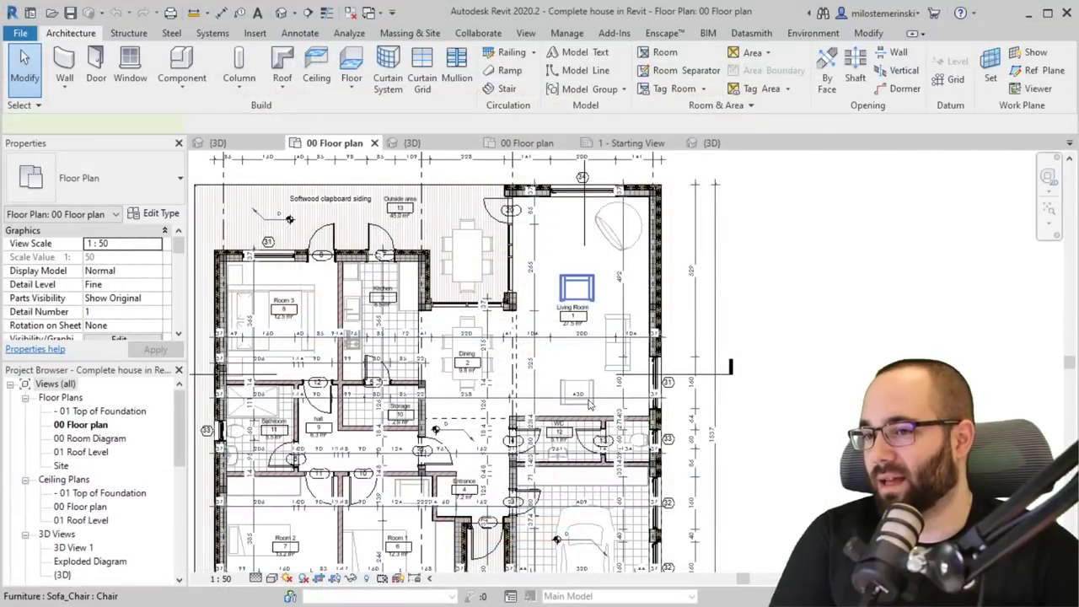
click(576, 287)
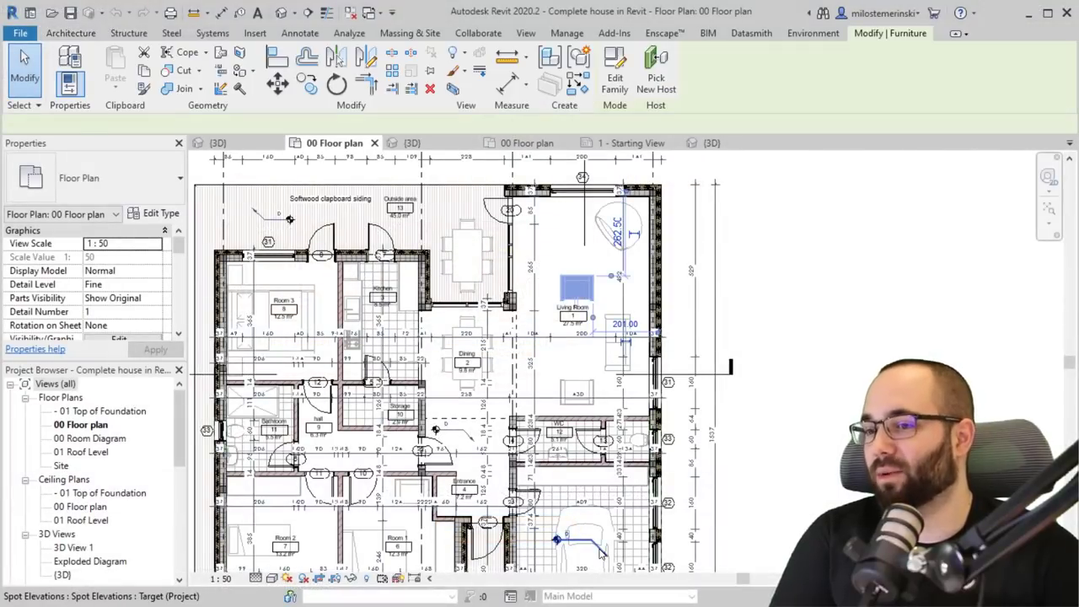
click(577, 393)
click(584, 211)
key(Escape)
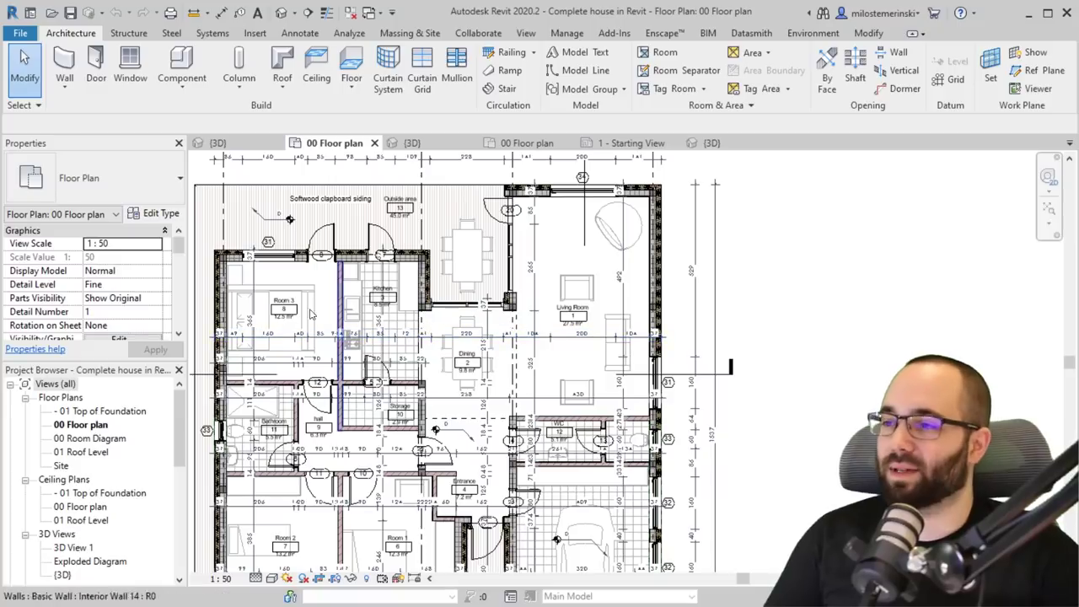
click(278, 329)
key(Escape)
scroll(405, 312, up, 3)
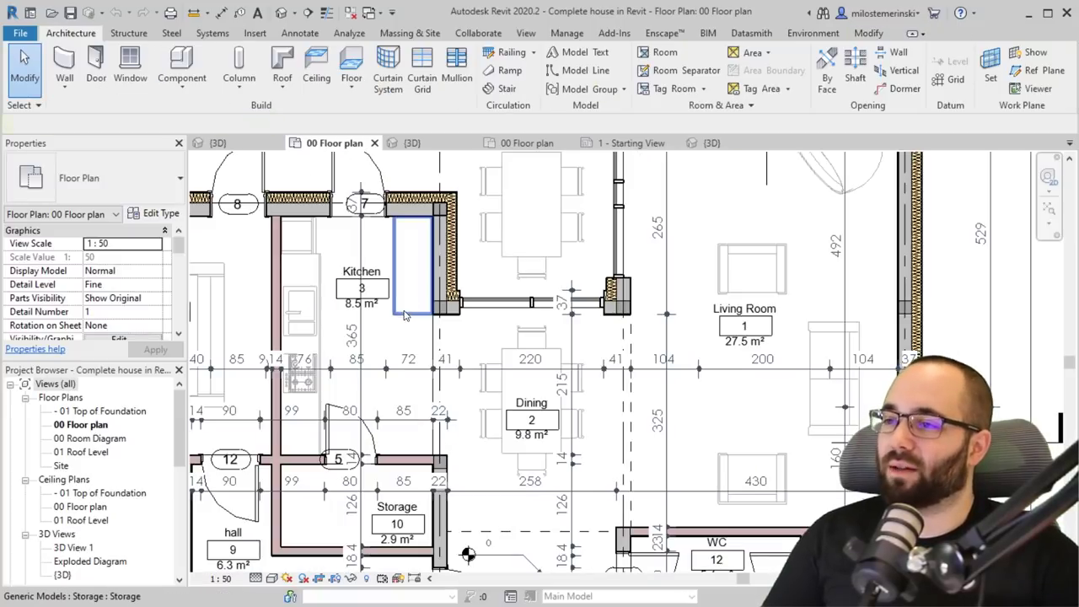
click(408, 304)
scroll(509, 361, down, 3)
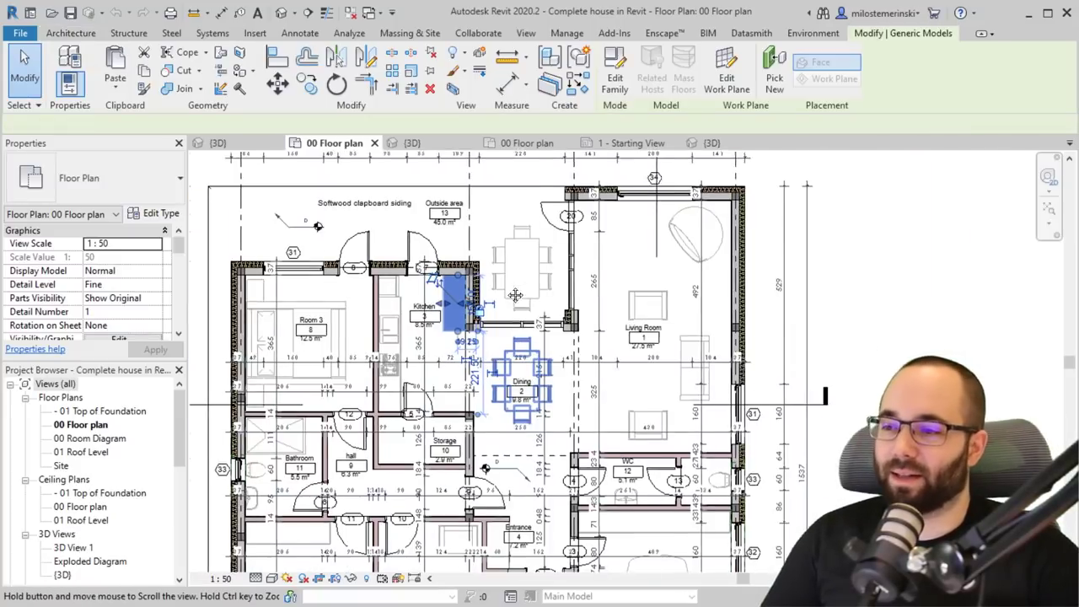
middle_drag(509, 361, 508, 228)
scroll(489, 494, up, 3)
click(489, 494)
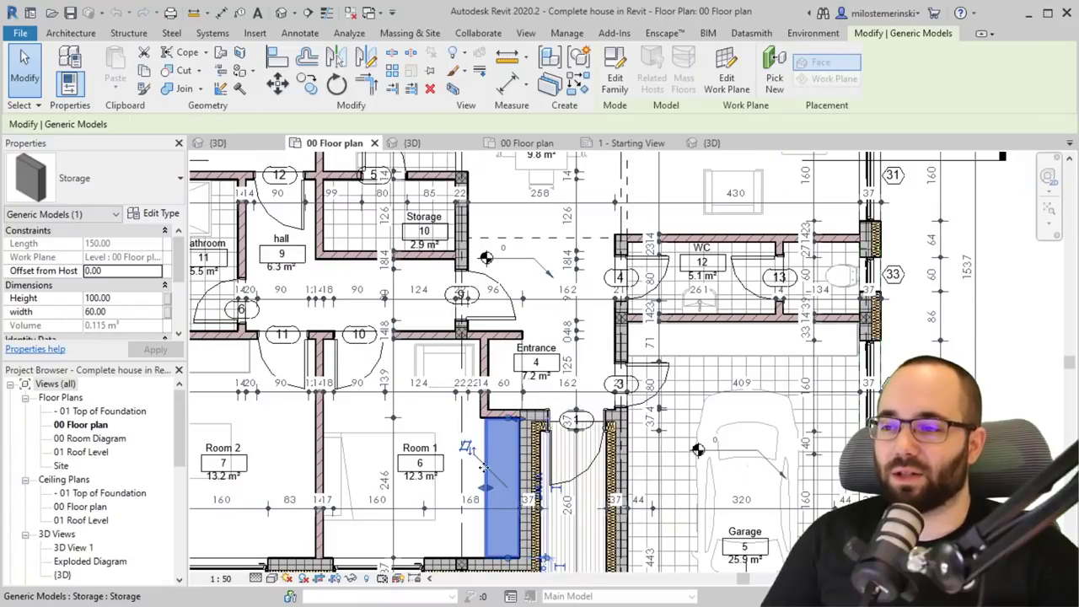
key(Escape)
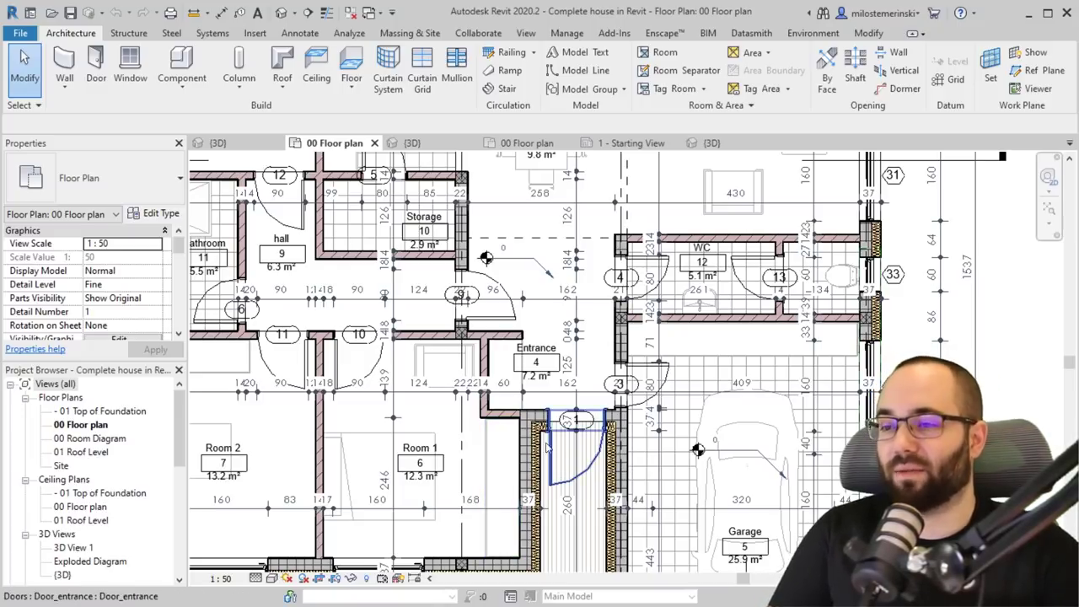
click(493, 469)
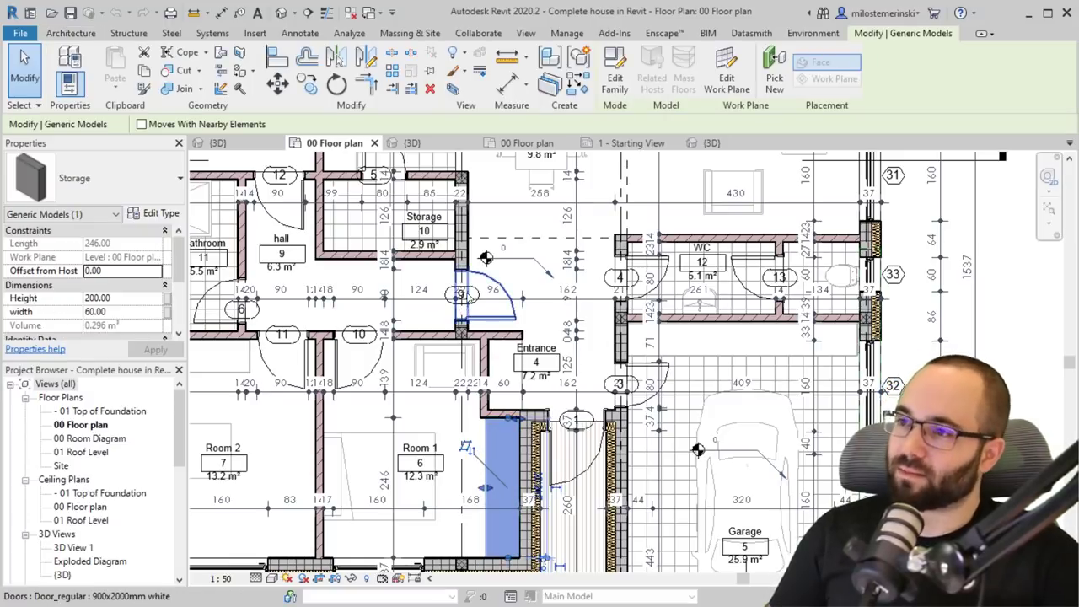
scroll(588, 453, down, 10)
key(Escape)
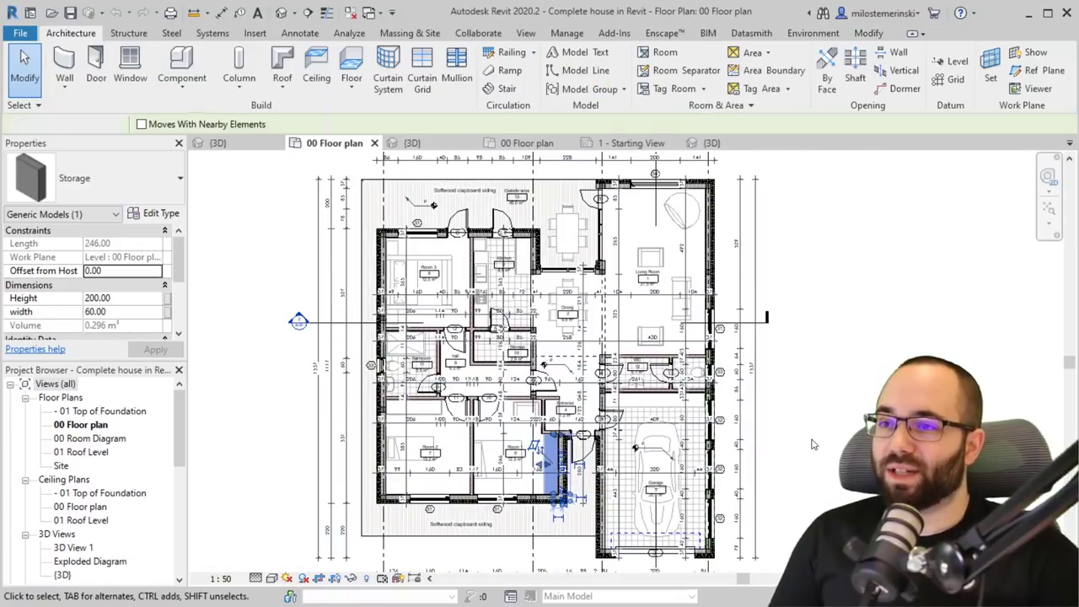
middle_drag(835, 447, 708, 455)
scroll(771, 424, down, 2)
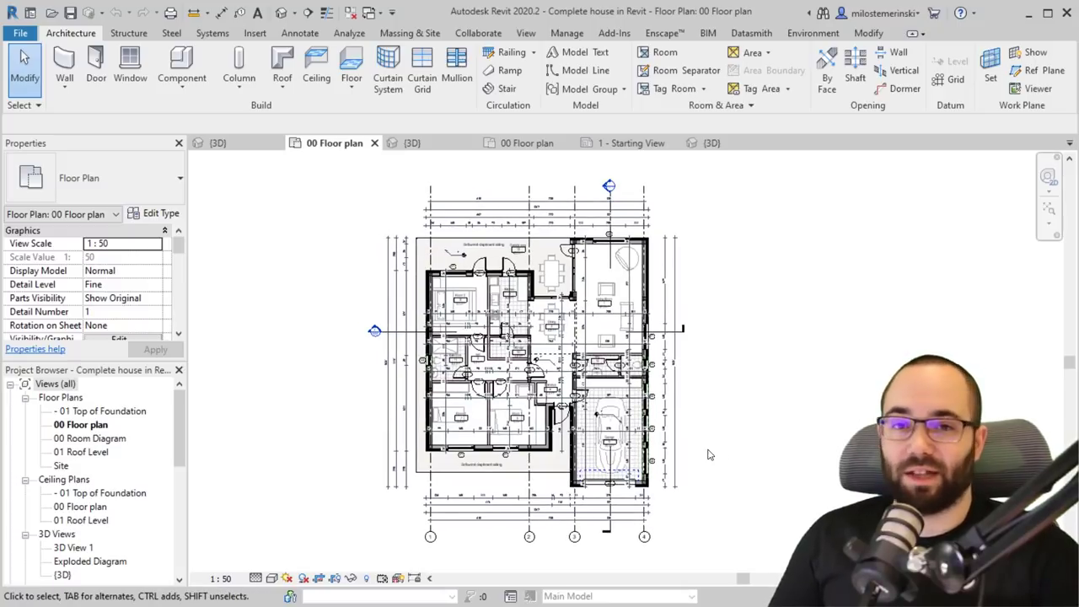
click(18, 35)
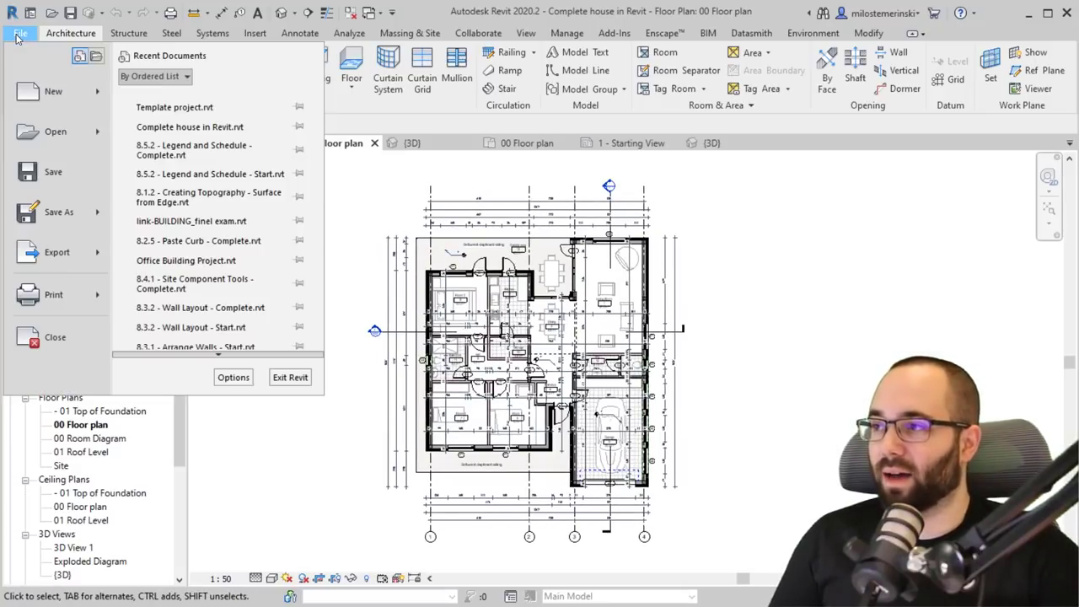
mouse_move(67, 253)
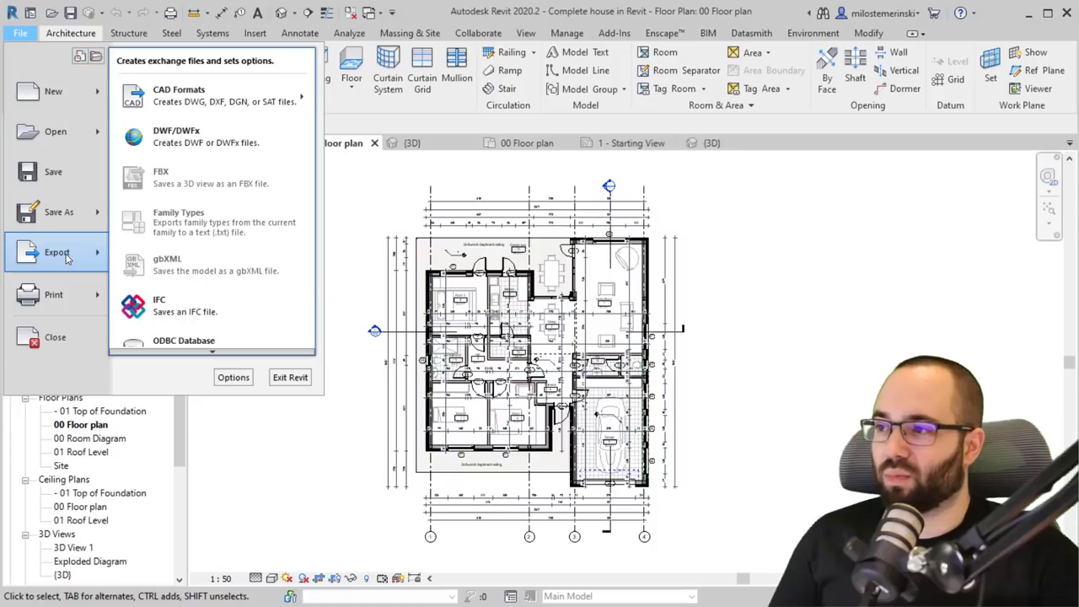
click(200, 299)
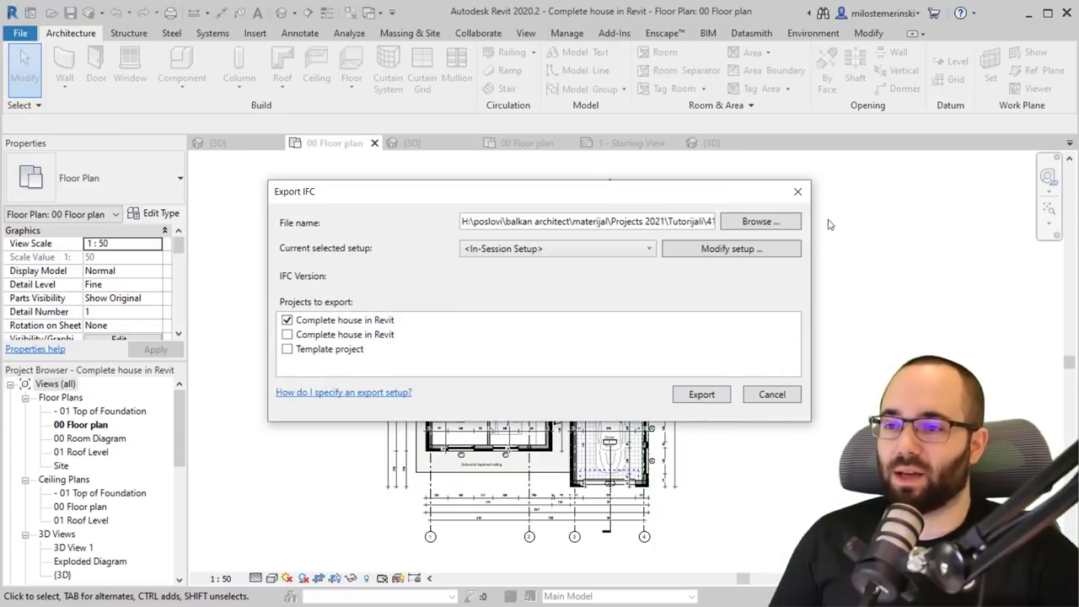
click(798, 191)
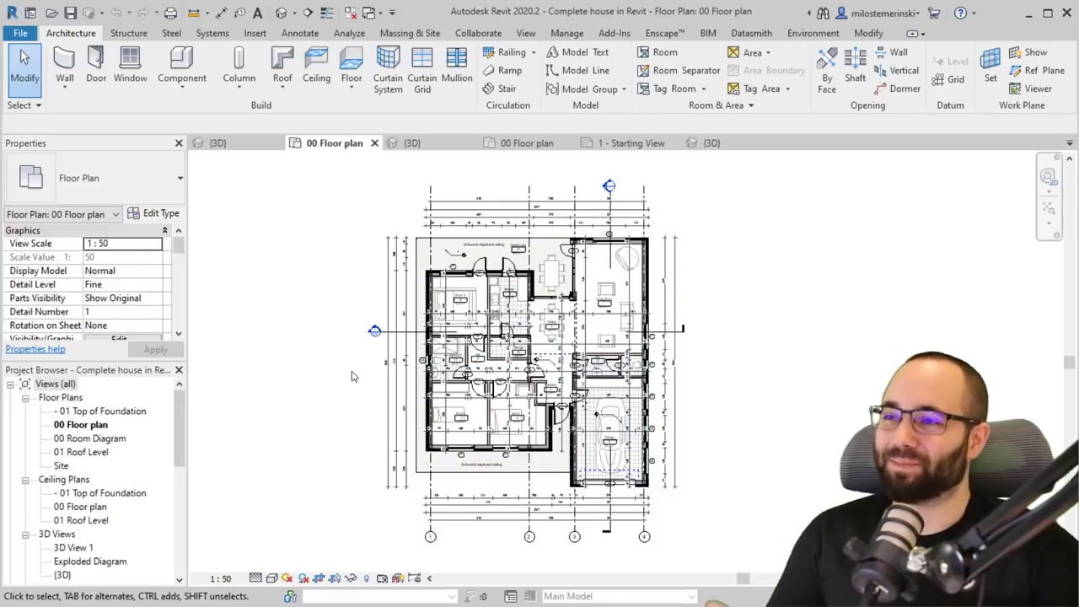
Switch to the IFC copy's {3D} view and zoom around the model.
click(454, 145)
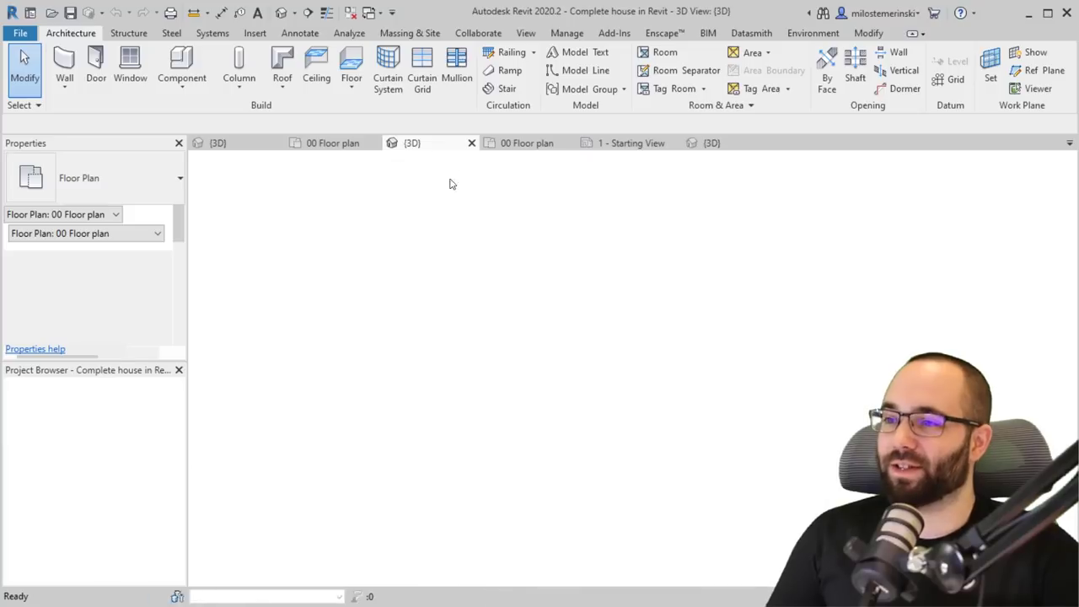
scroll(584, 438, up, 3)
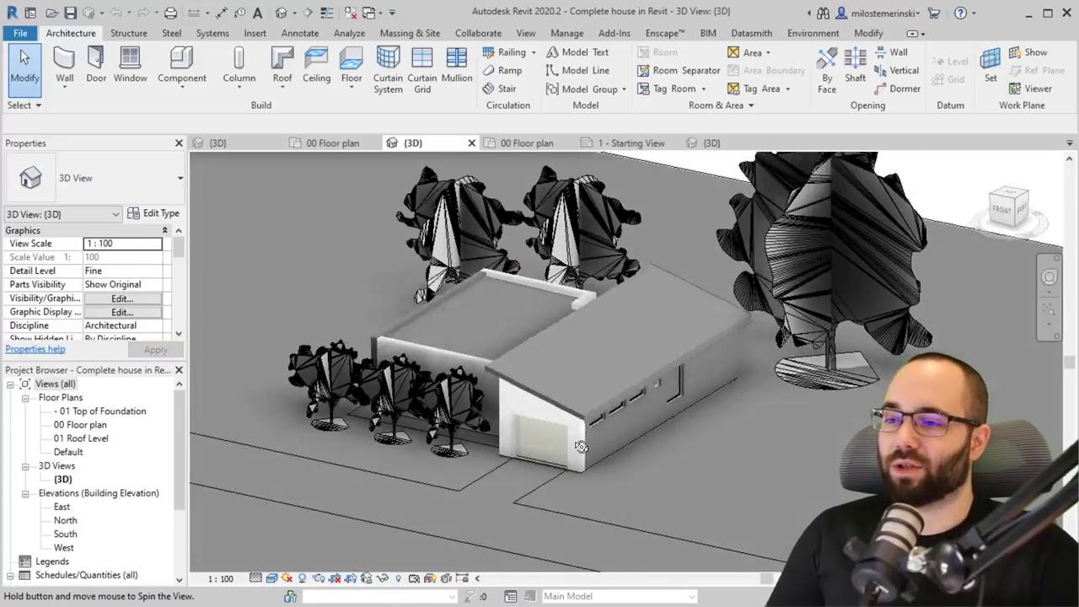
scroll(582, 447, down, 5)
scroll(581, 455, up, 5)
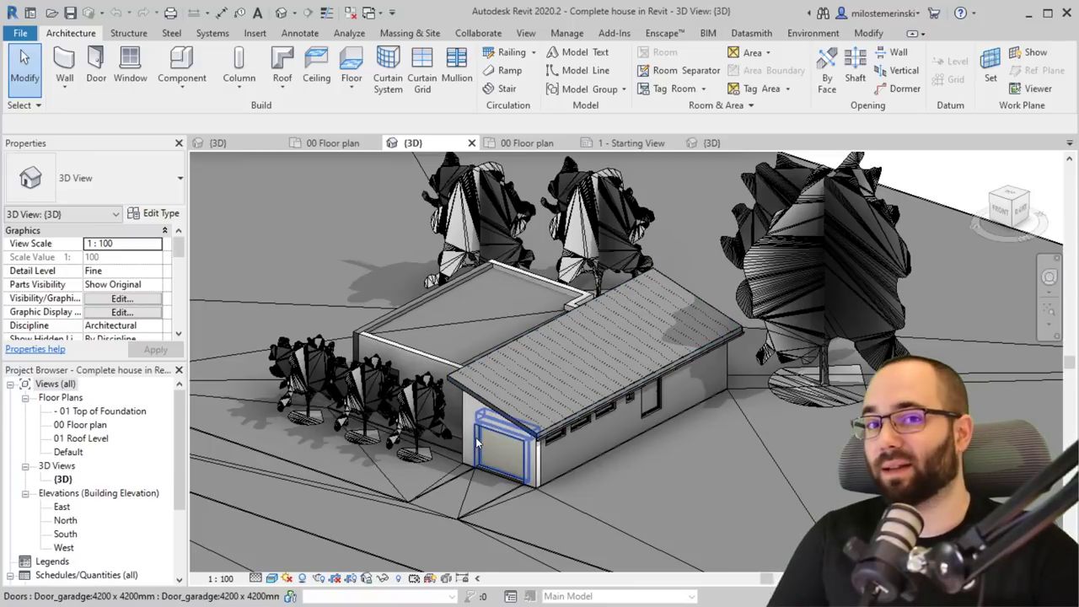
On the IFC copy's 00 Floor plan, open the living-room sofa chair with Edit In-Place.
click(512, 143)
scroll(554, 346, up, 5)
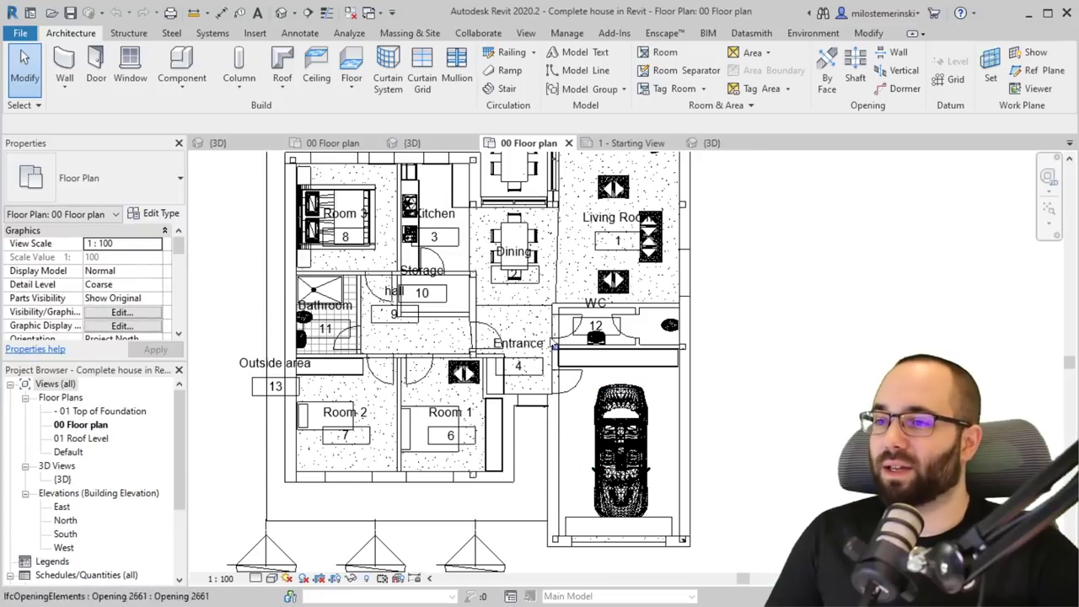
scroll(599, 245, up, 3)
click(629, 267)
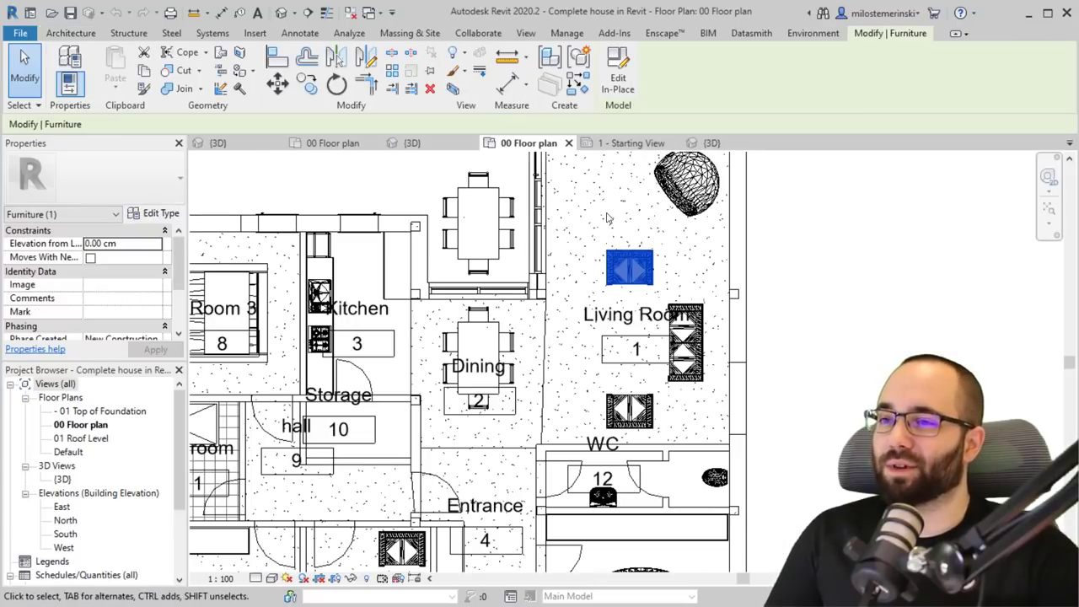
scroll(603, 266, up, 2)
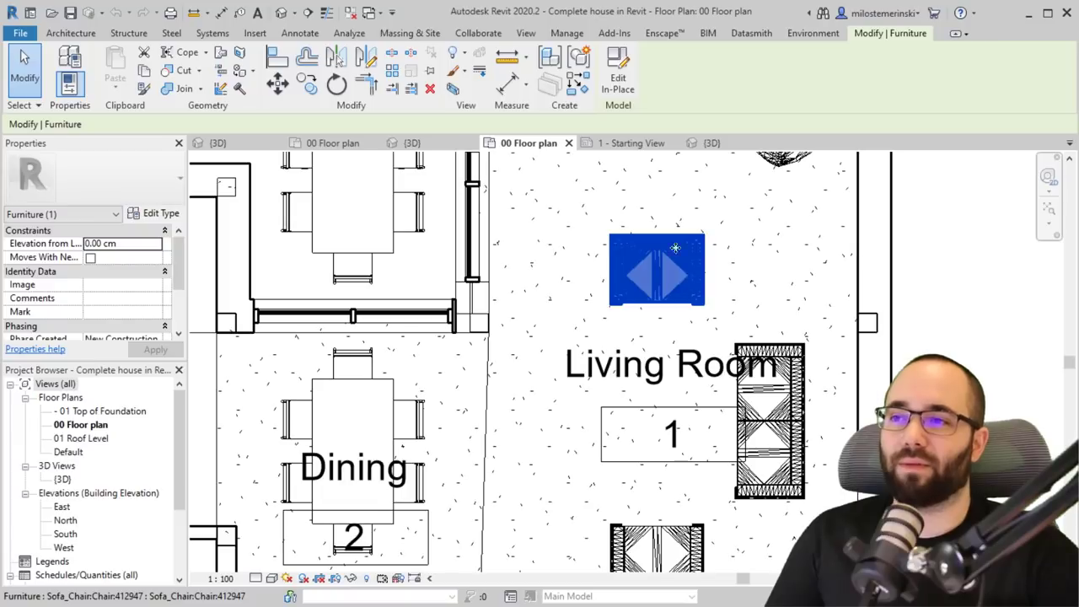
click(618, 78)
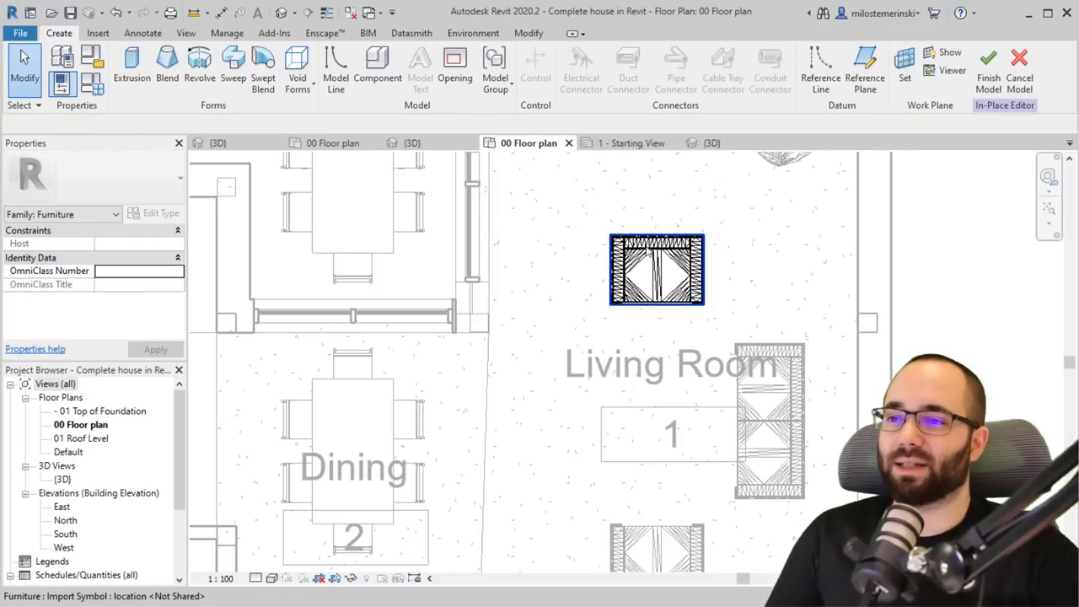
click(649, 253)
scroll(684, 275, up, 3)
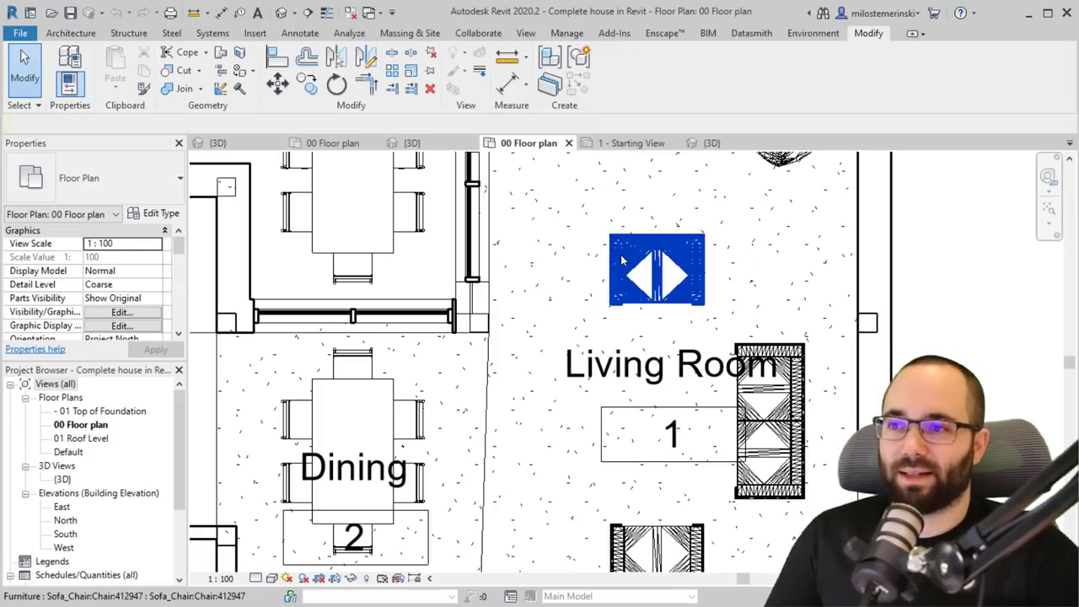
scroll(646, 274, down, 2)
middle_drag(658, 287, 861, 345)
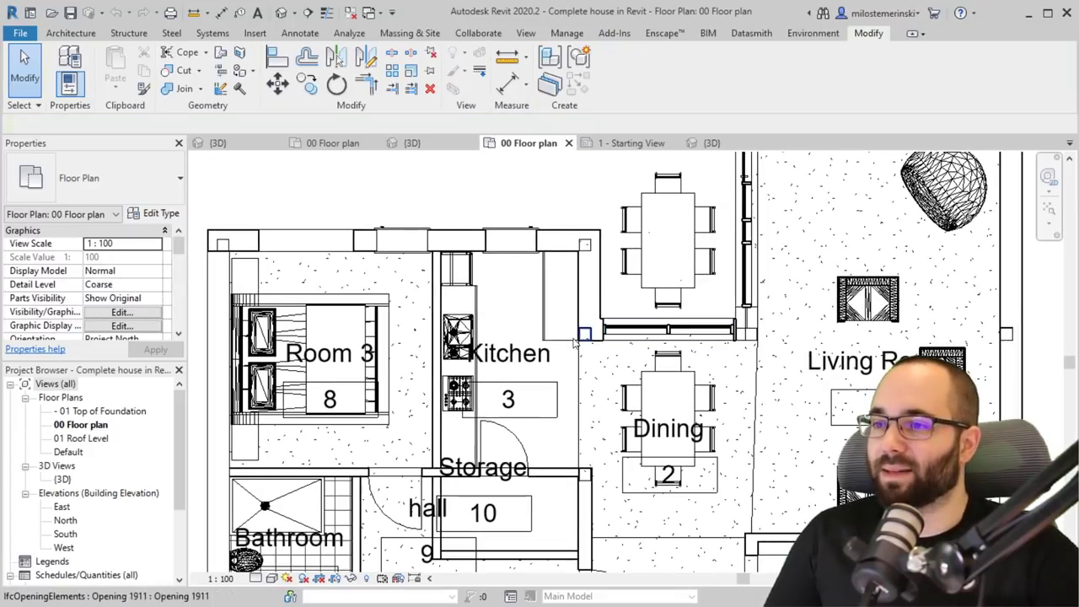
click(351, 349)
click(396, 295)
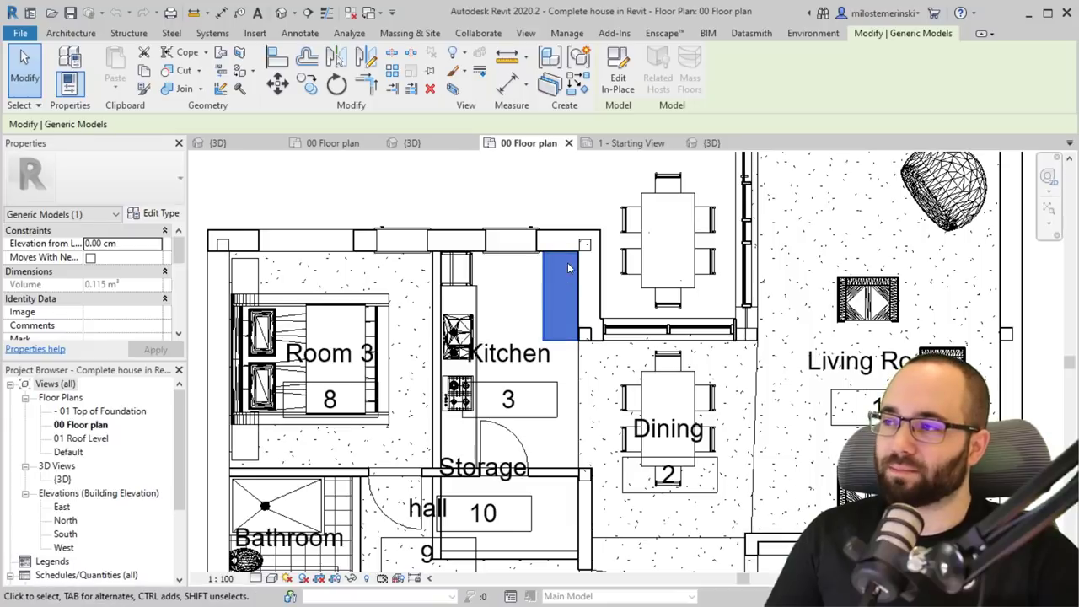
scroll(547, 291, up, 2)
scroll(542, 302, down, 2)
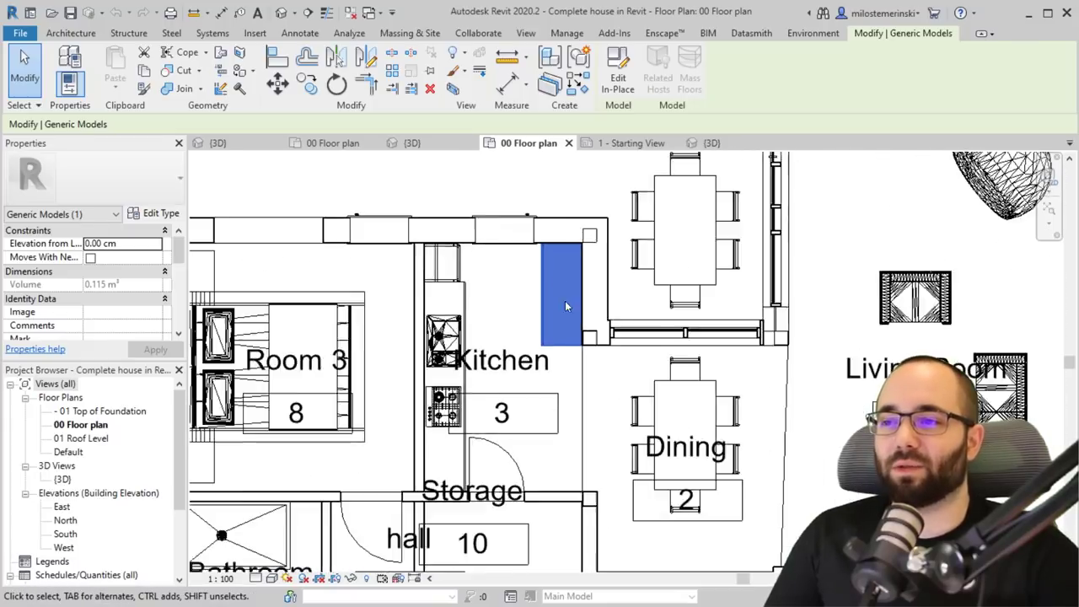
middle_drag(565, 301, 541, 183)
middle_drag(582, 590, 591, 287)
click(590, 287)
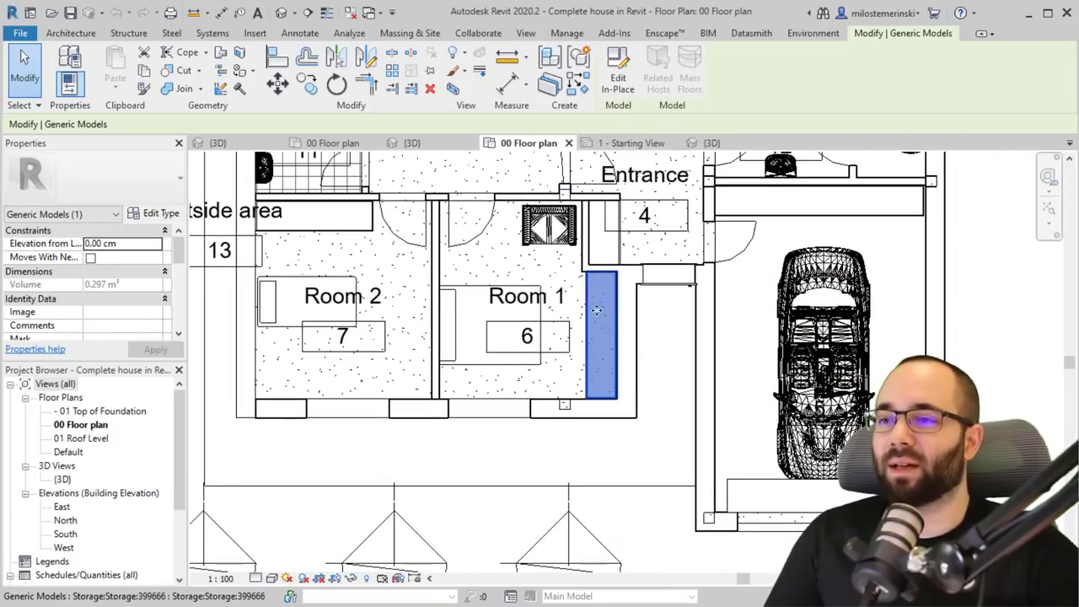
scroll(594, 286, up, 2)
click(631, 84)
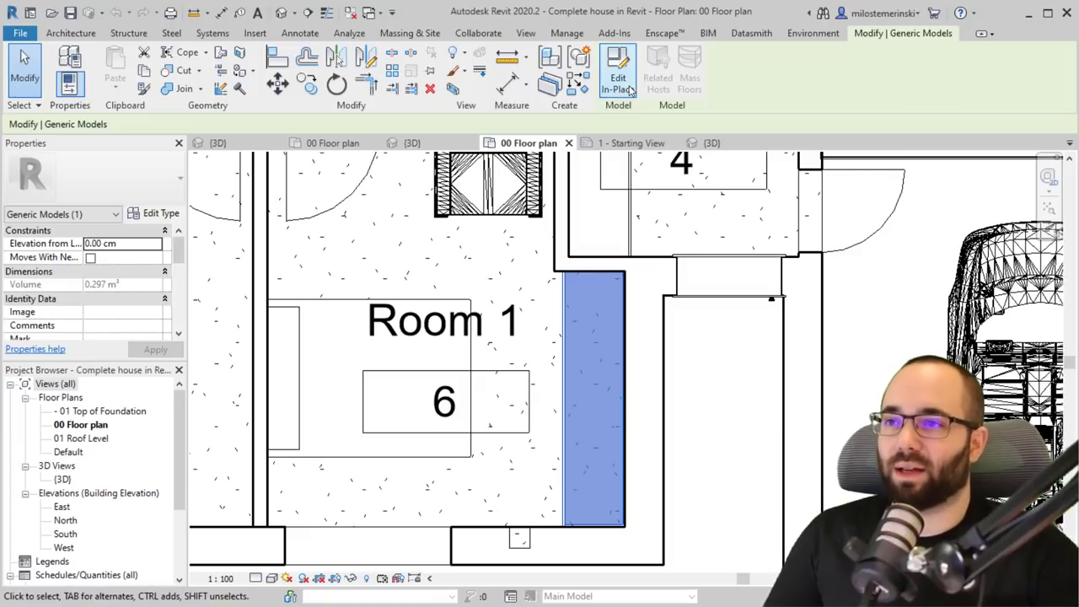
click(568, 293)
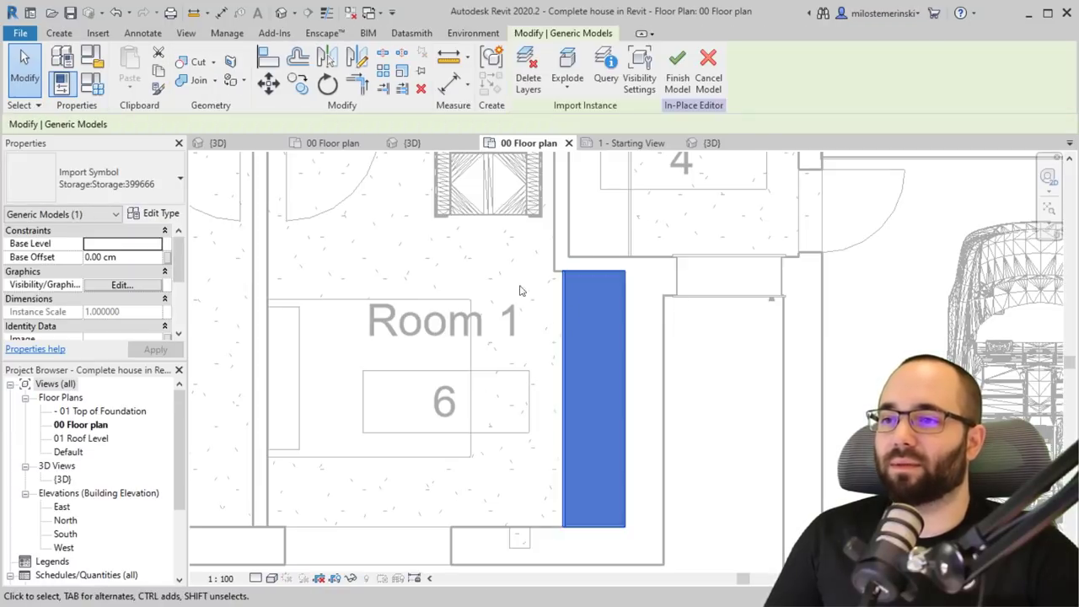
click(709, 74)
key(Escape)
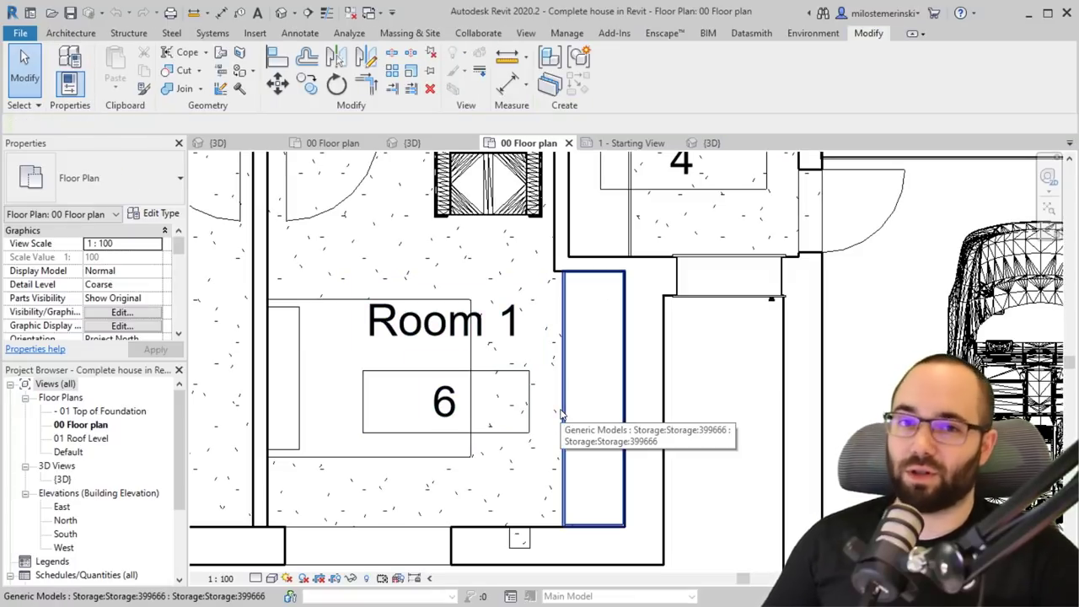
scroll(579, 371, down, 2)
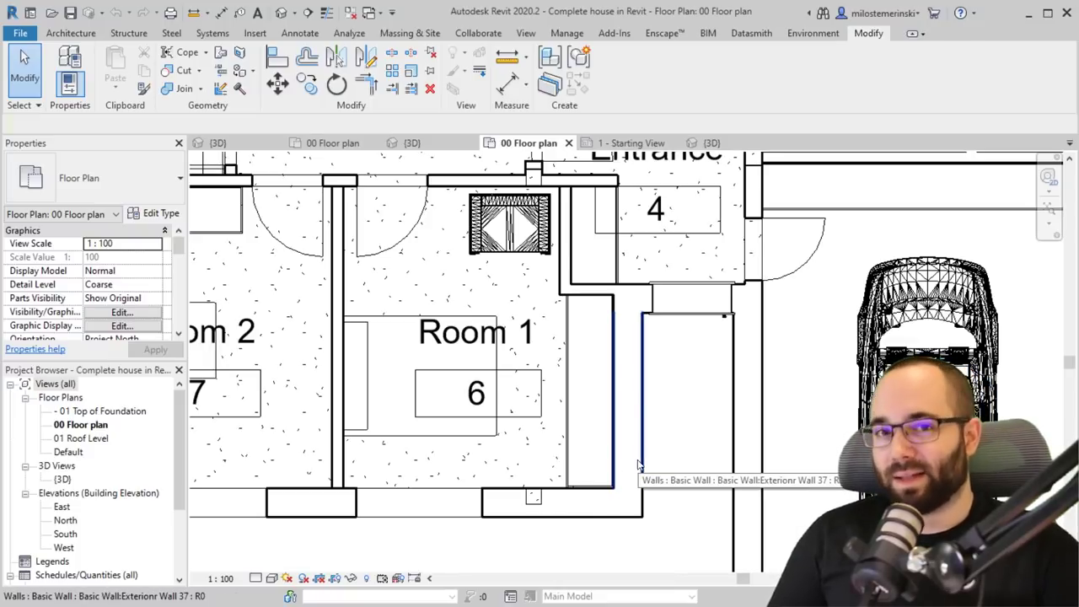
click(483, 493)
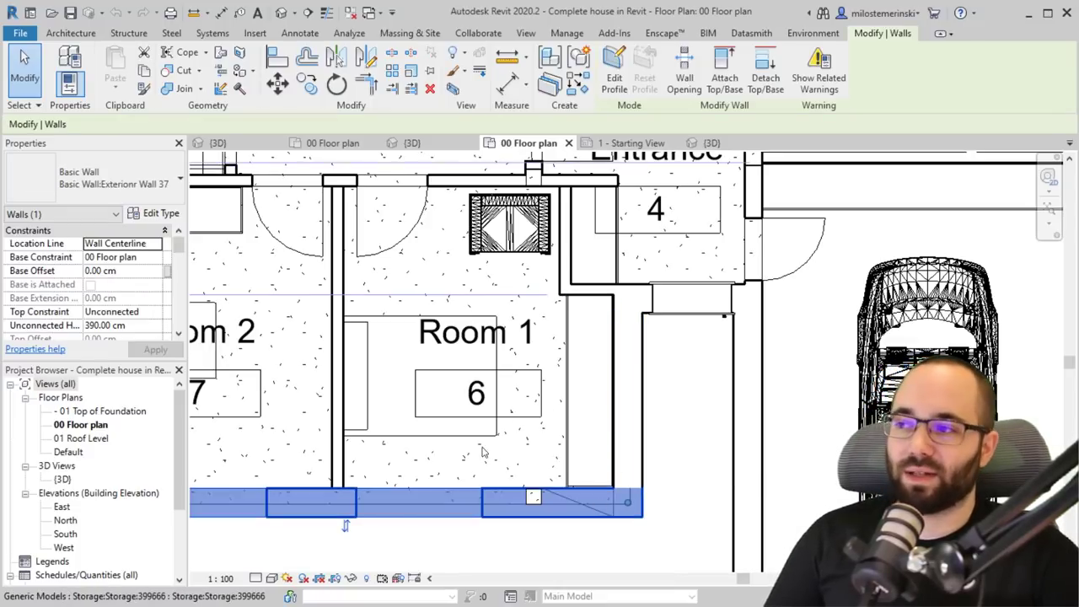
scroll(121, 333, down, 5)
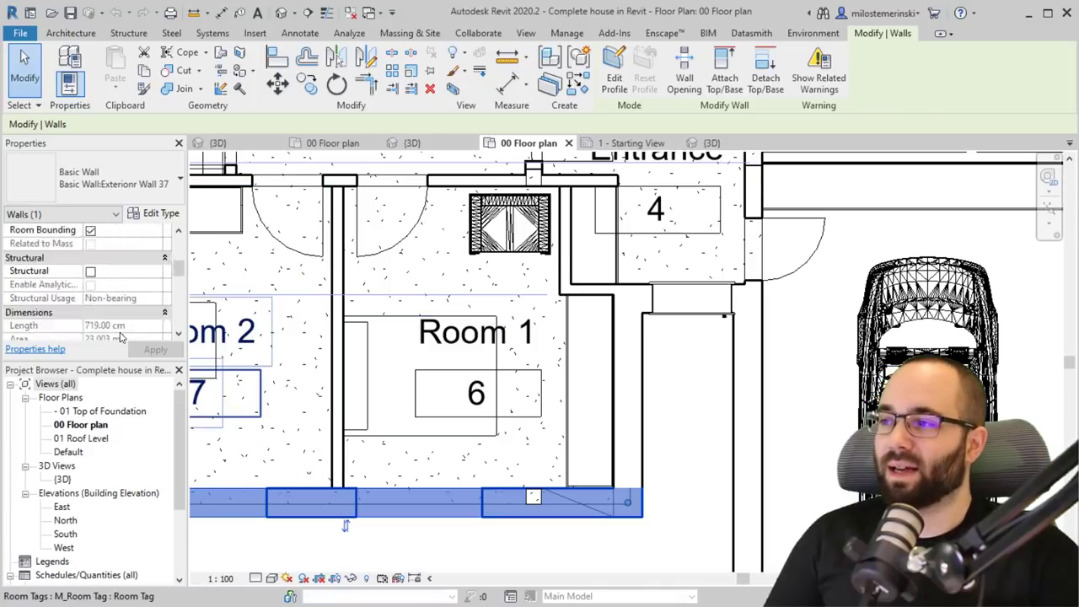
scroll(126, 330, down, 3)
scroll(146, 323, up, 2)
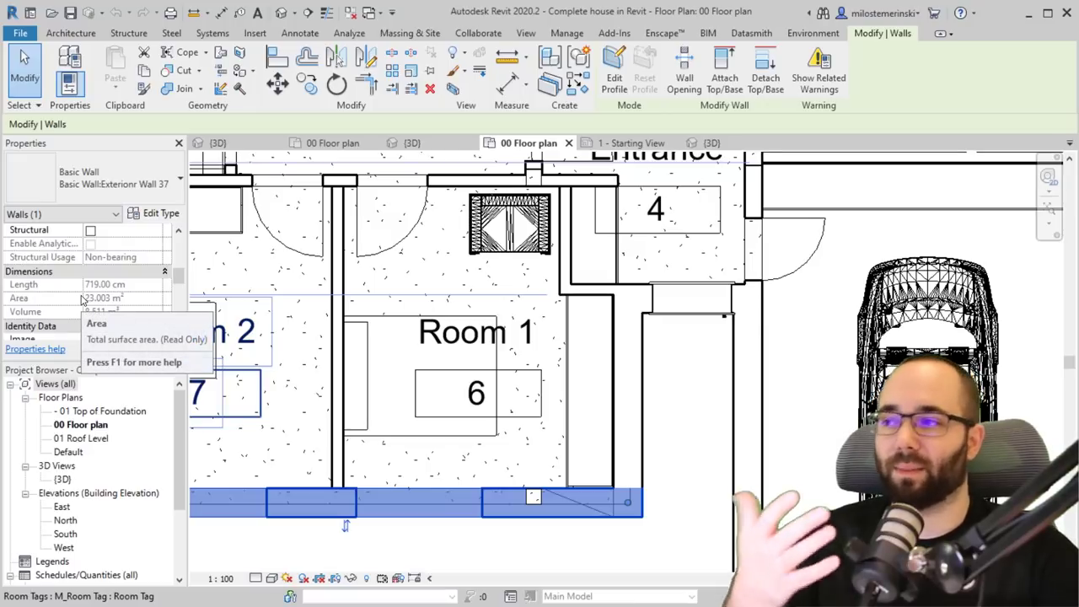
scroll(457, 365, down, 2)
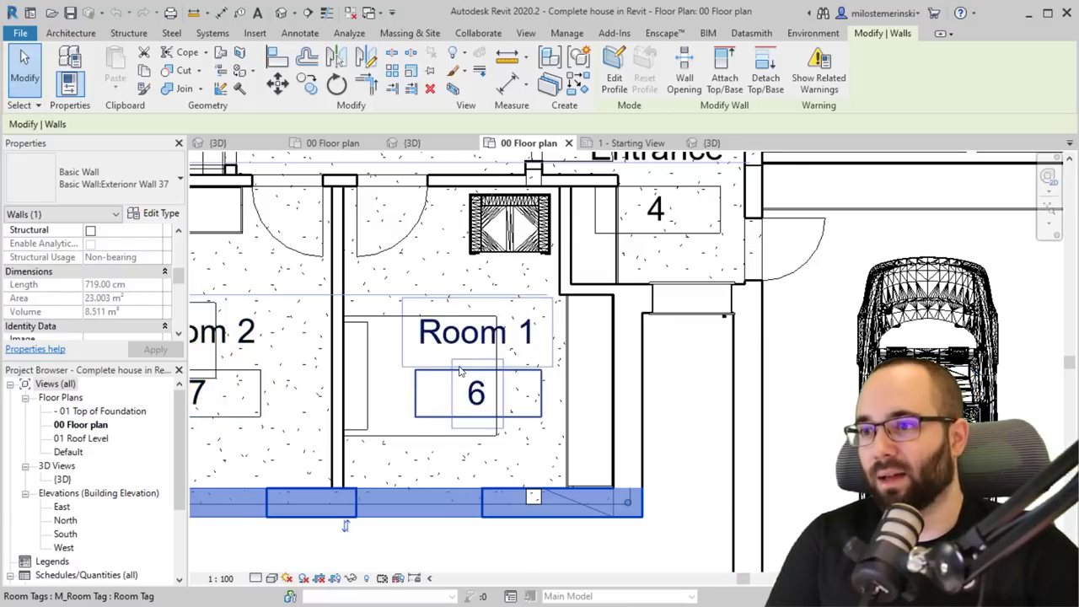
click(533, 387)
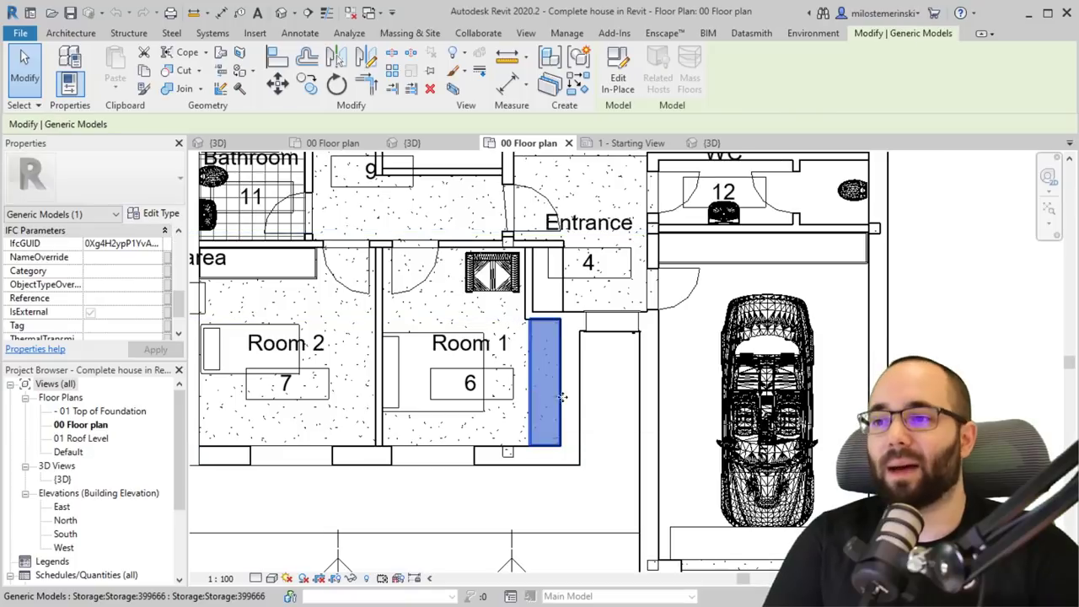
key(Escape)
scroll(599, 409, down, 2)
middle_drag(597, 406, 590, 501)
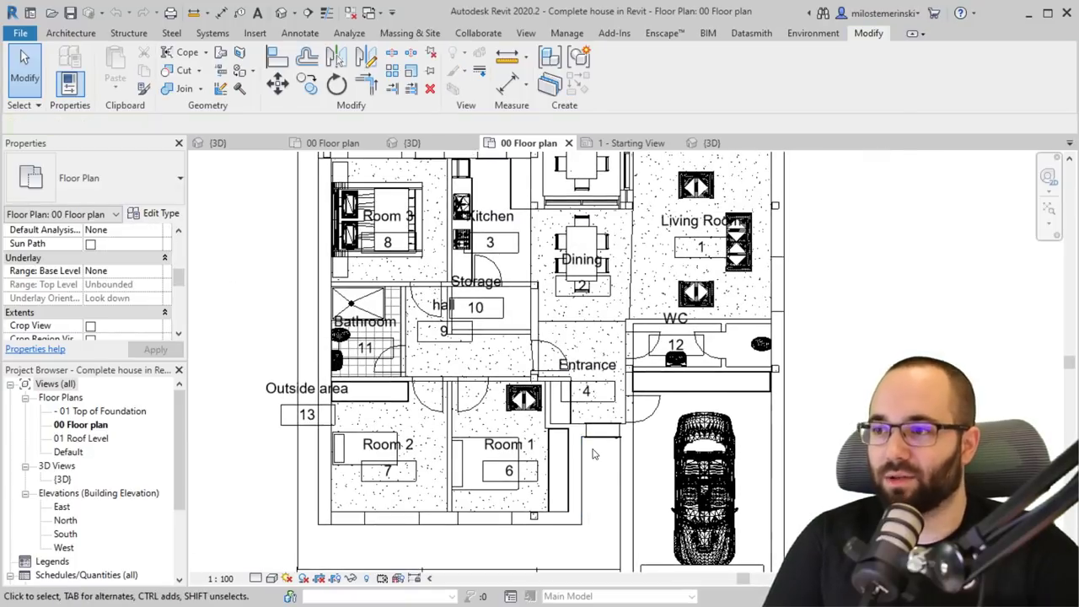
middle_drag(565, 405, 554, 419)
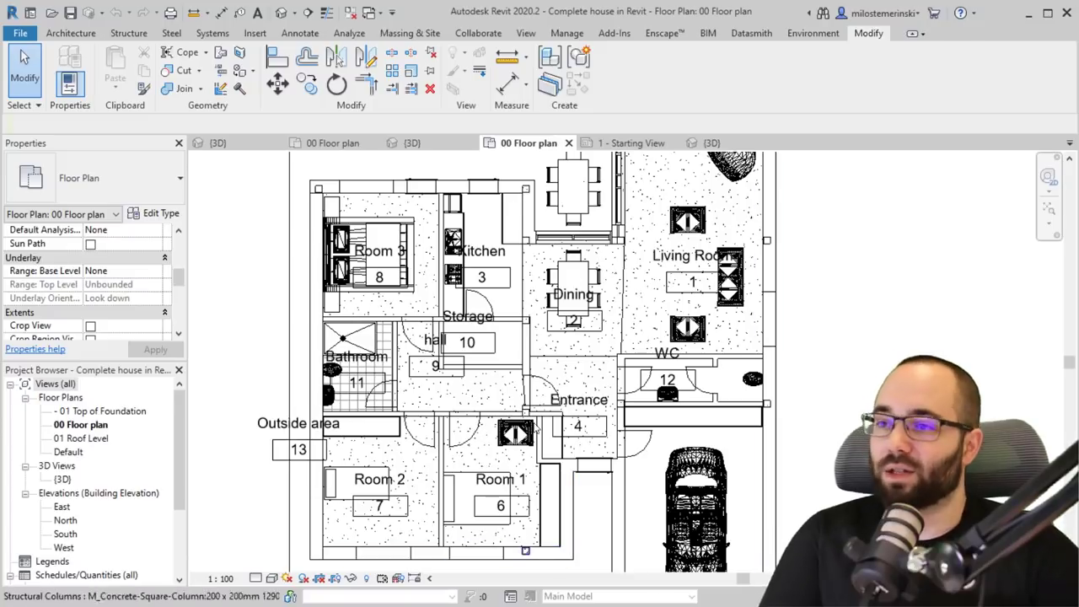
scroll(584, 348, down, 3)
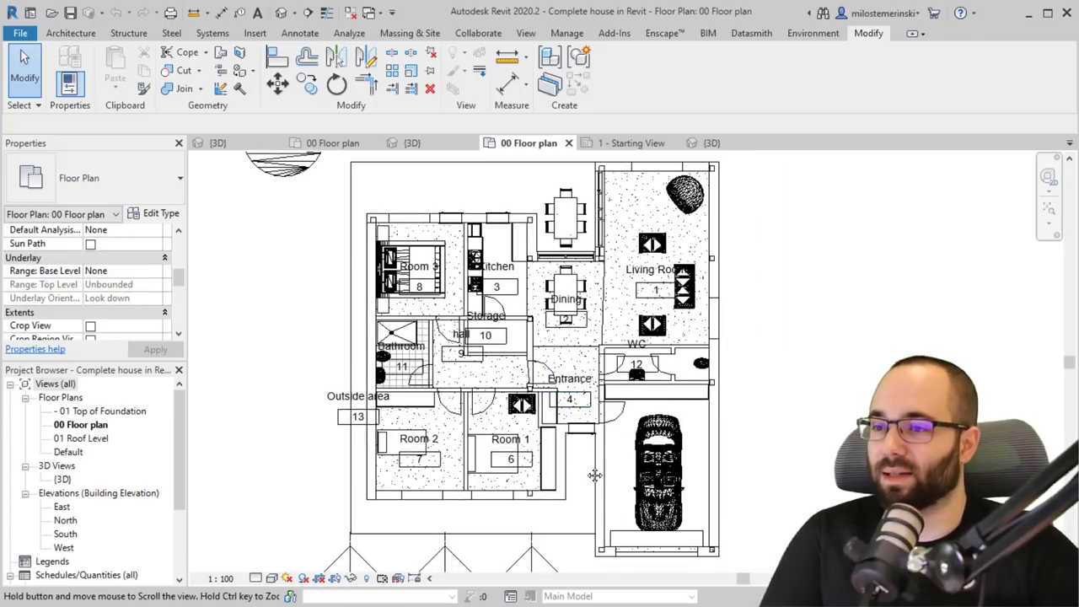
scroll(584, 462, down, 2)
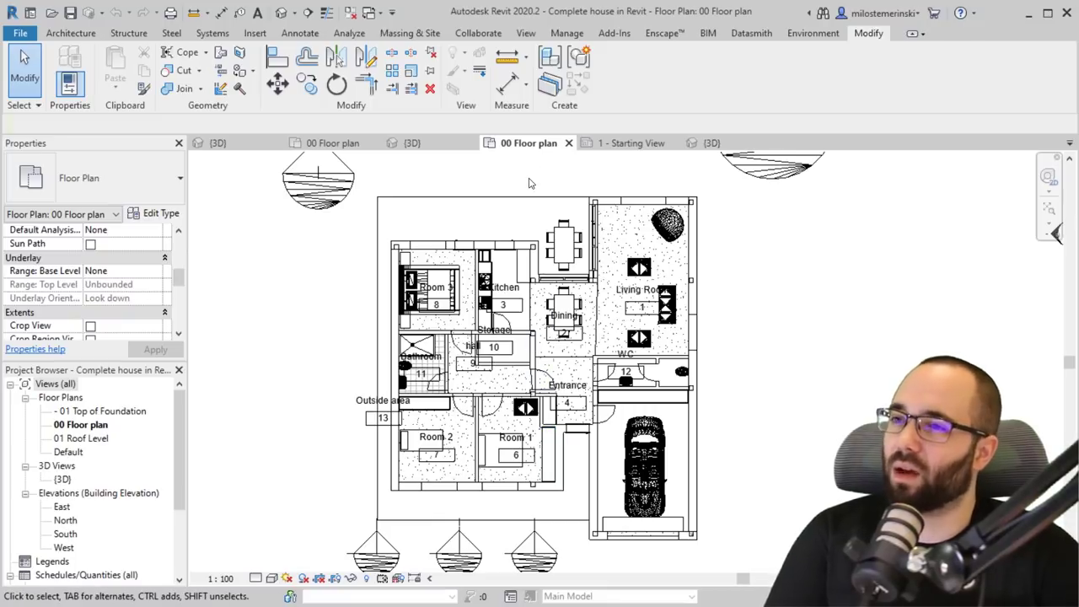
Orbit and zoom around the template's 3D site model, then show the 1 - Starting View sheet.
click(708, 143)
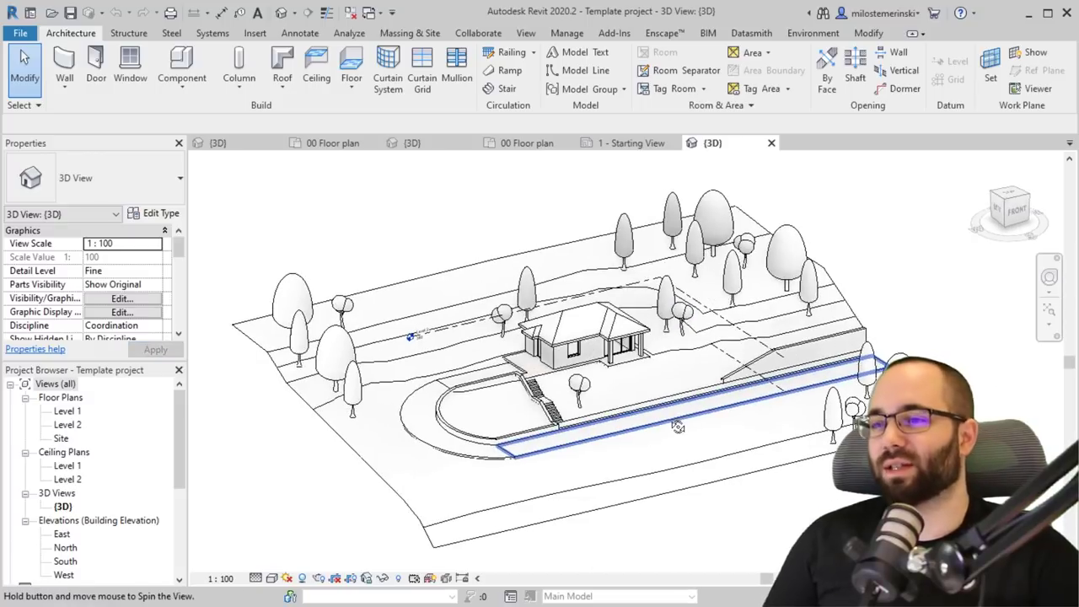
shift+middle_drag(678, 426, 777, 490)
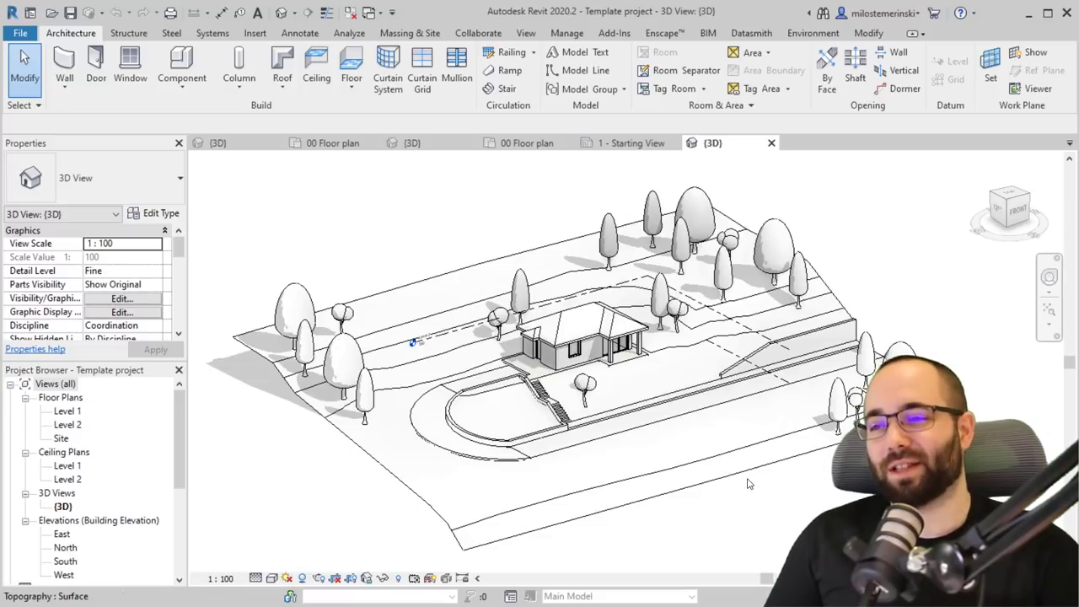
shift+middle_drag(753, 480, 733, 504)
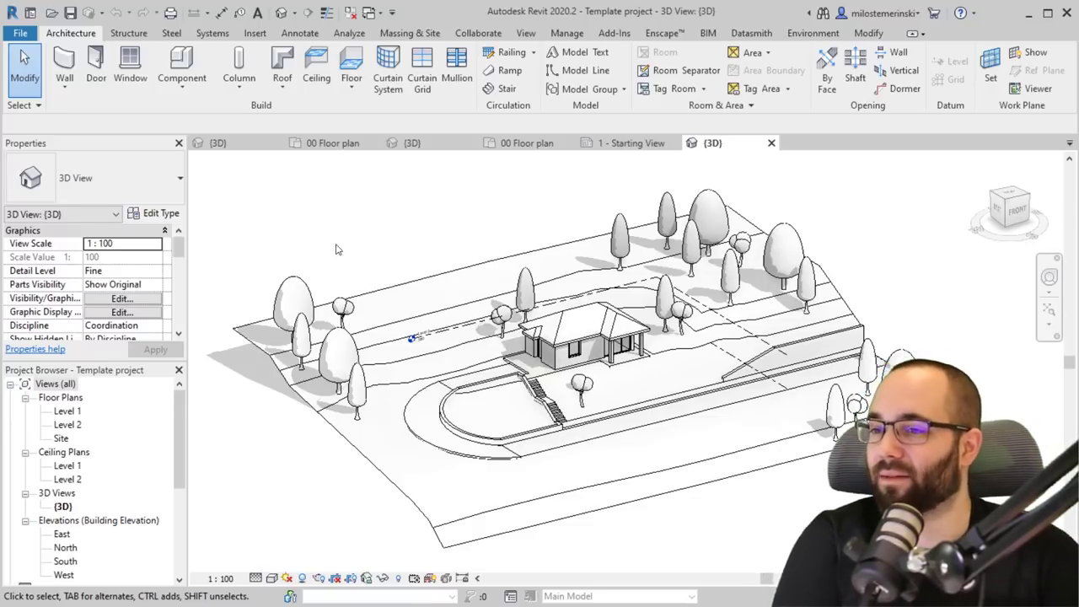
middle_drag(446, 259, 447, 249)
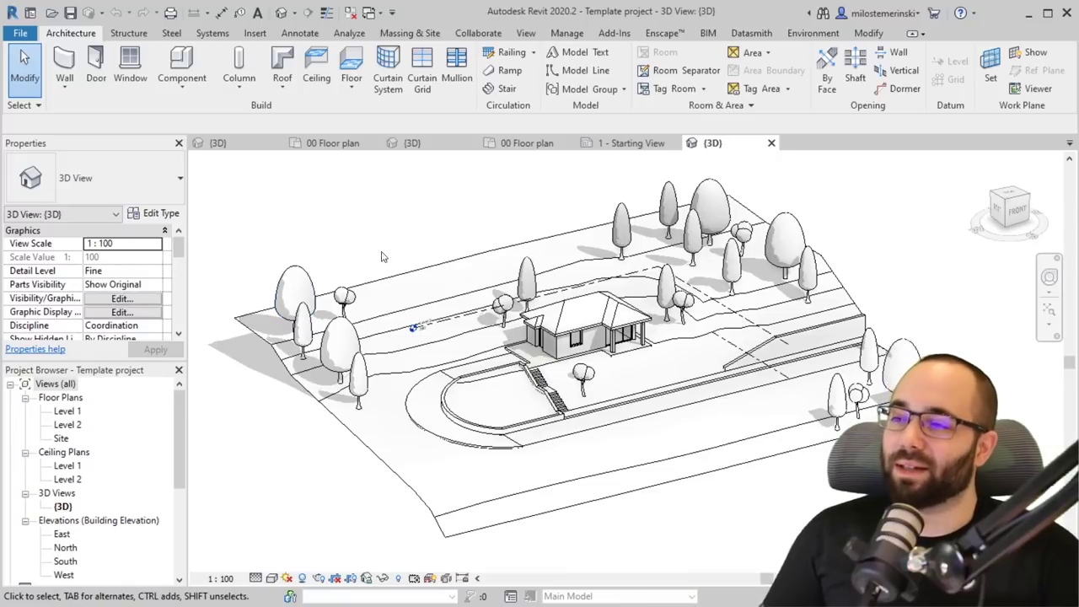
shift+middle_drag(417, 253, 301, 291)
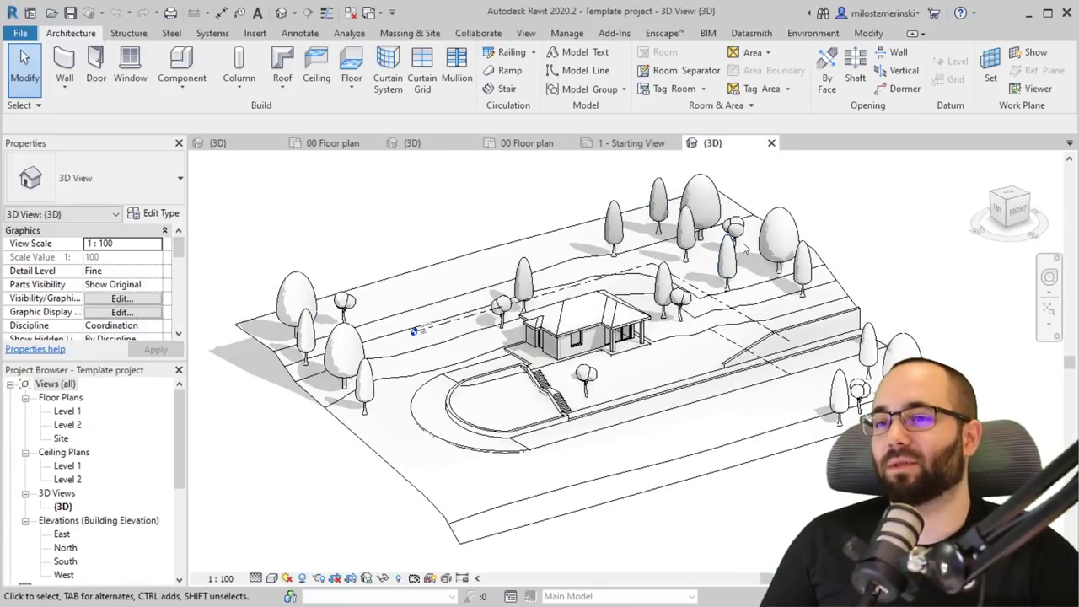
shift+middle_drag(704, 365, 674, 363)
scroll(624, 313, up, 4)
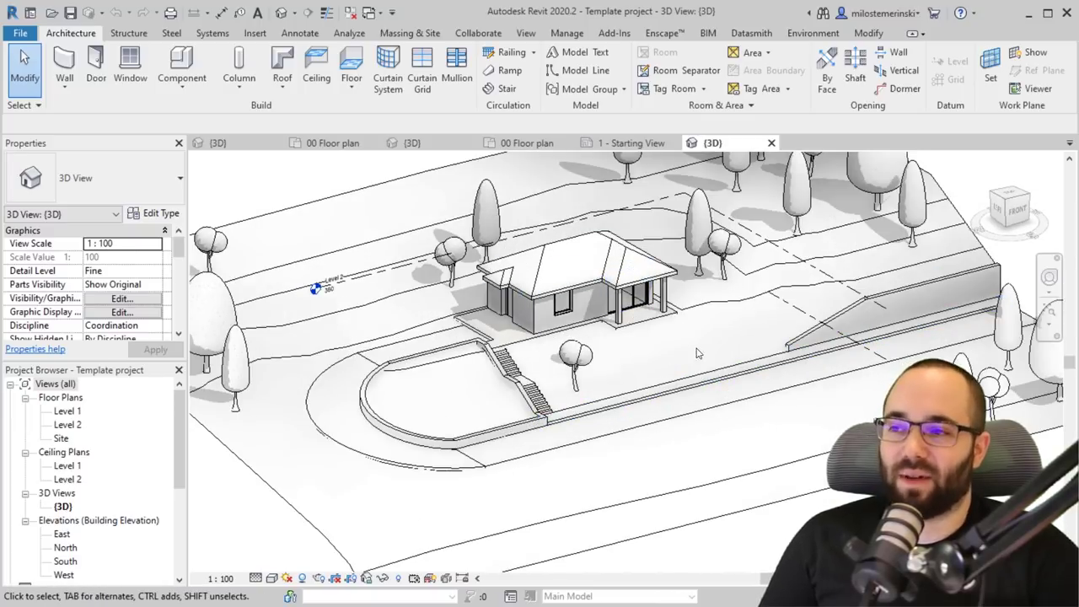
scroll(697, 353, down, 4)
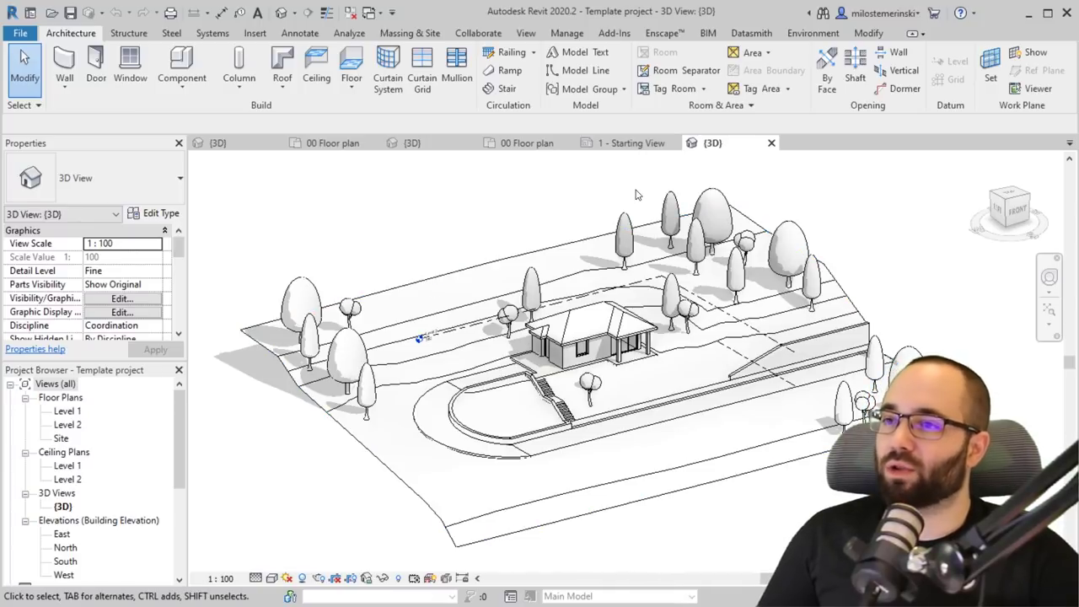
click(632, 143)
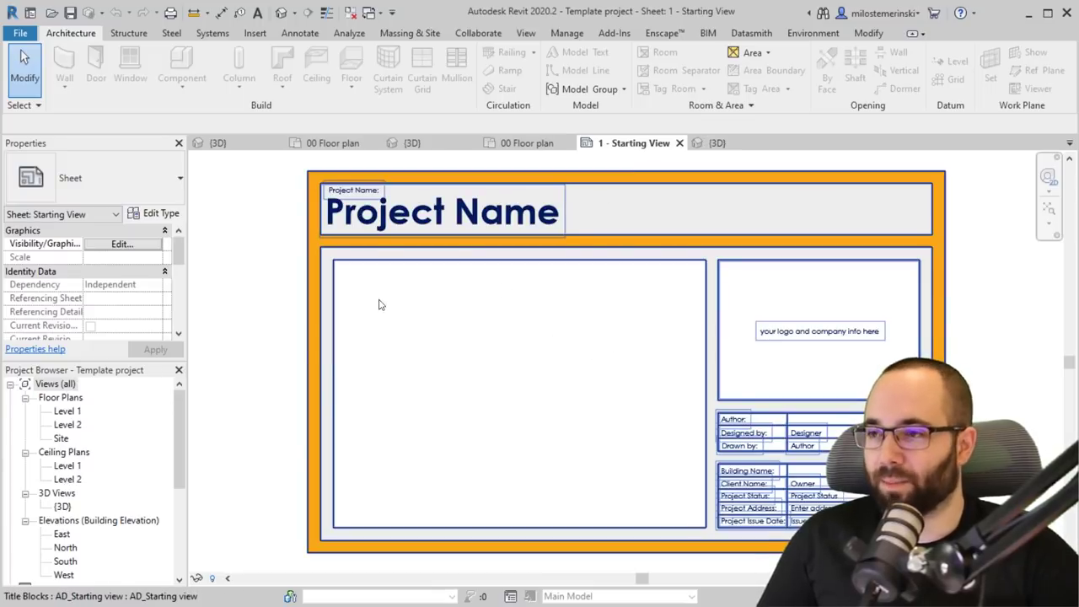
Open the Bathroom Fixtures, Furniture, Kitchen and Wall legends and the Room Schedule from the Project Browser.
scroll(95, 434, down, 3)
scroll(102, 428, down, 3)
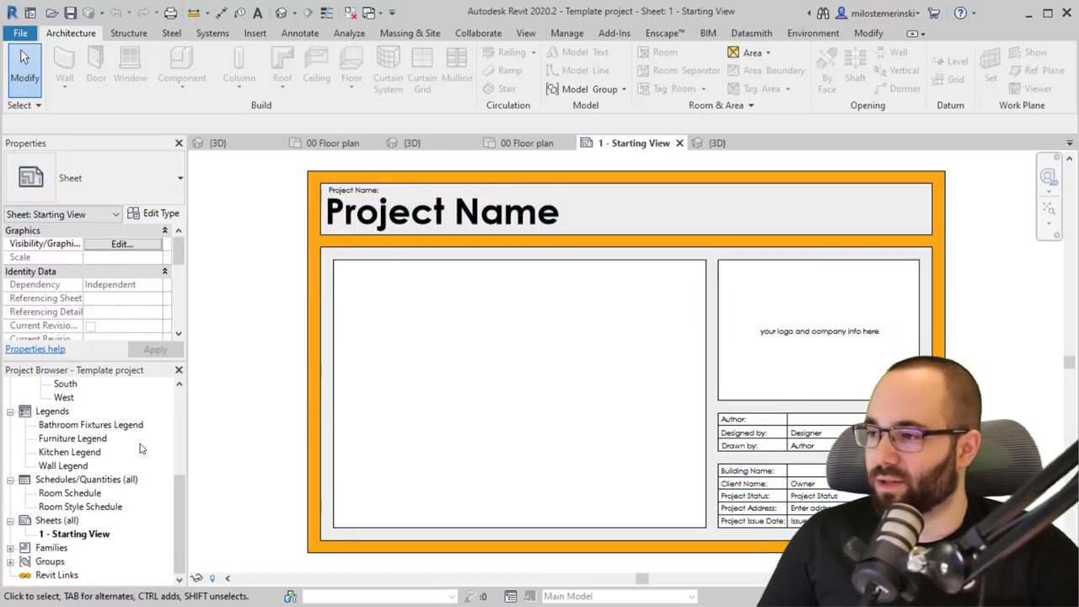
double_click(91, 426)
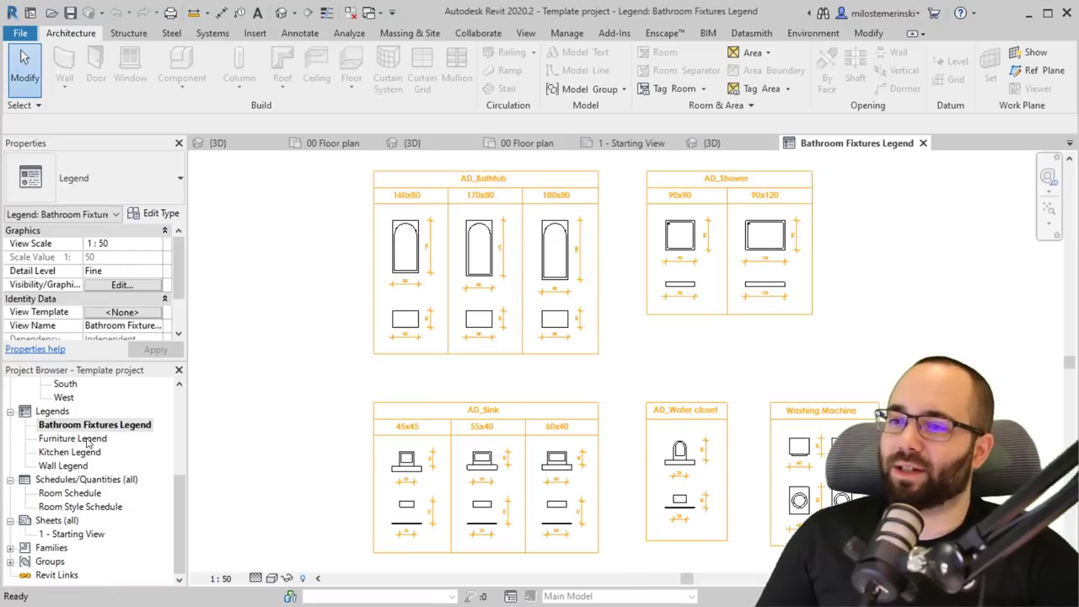
scroll(504, 321, down, 4)
scroll(572, 352, up, 2)
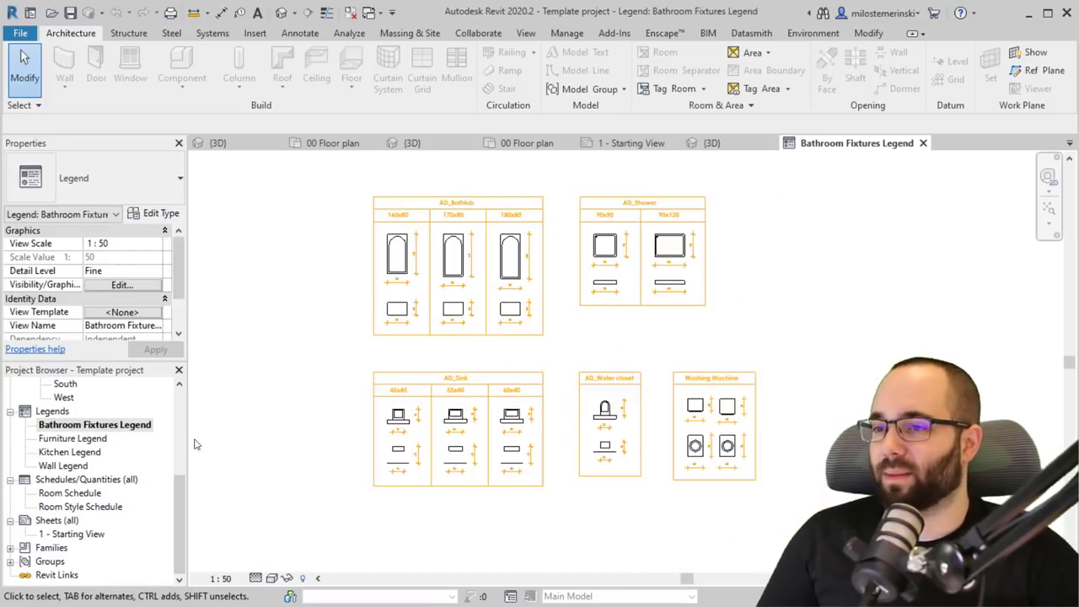
double_click(74, 439)
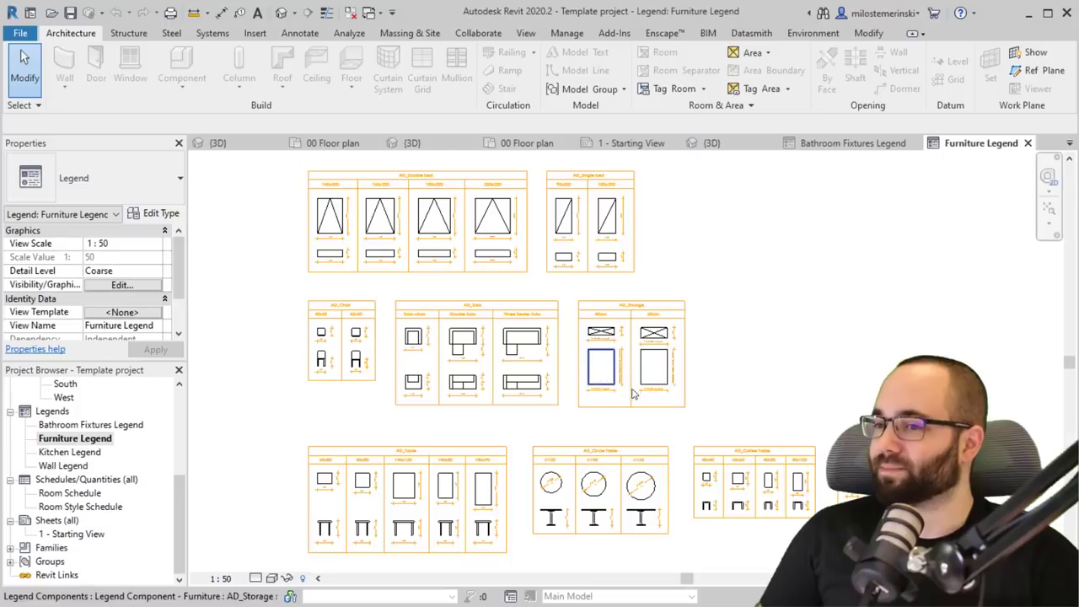
middle_drag(656, 359, 646, 362)
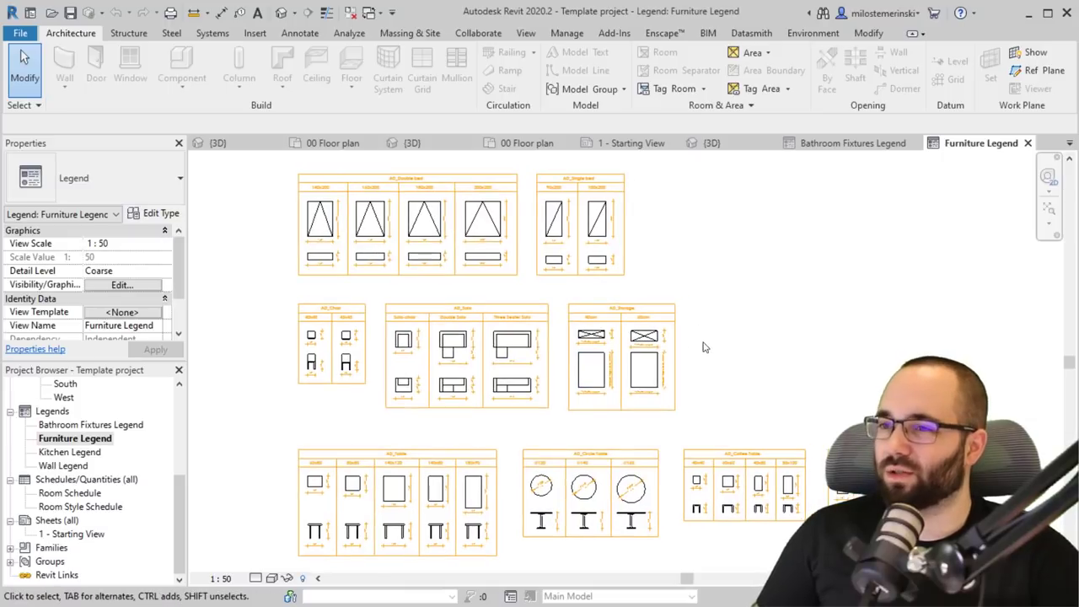
double_click(84, 453)
click(74, 466)
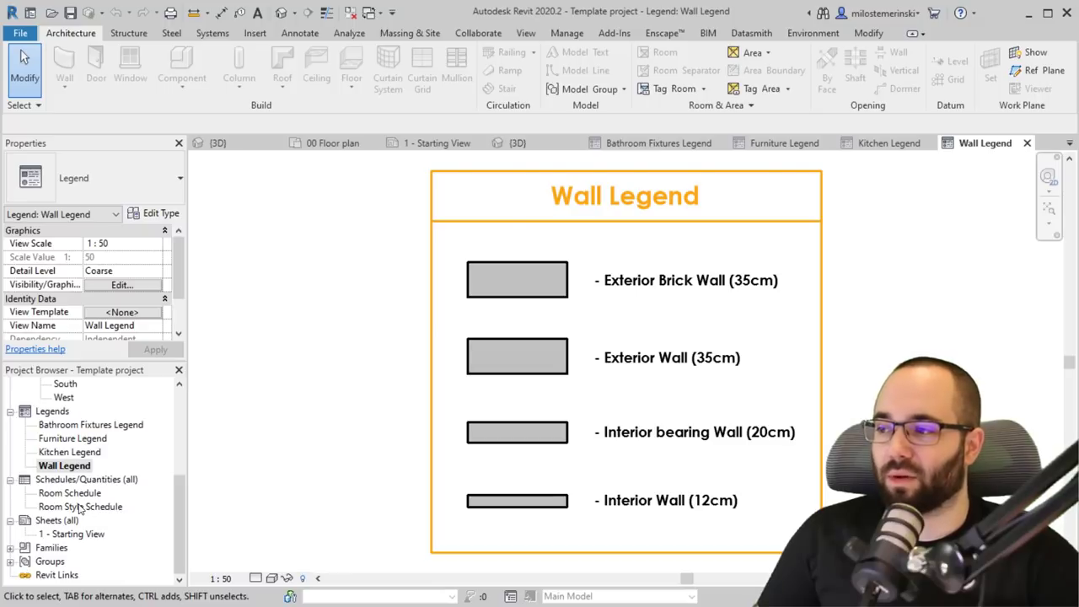
click(76, 497)
double_click(72, 494)
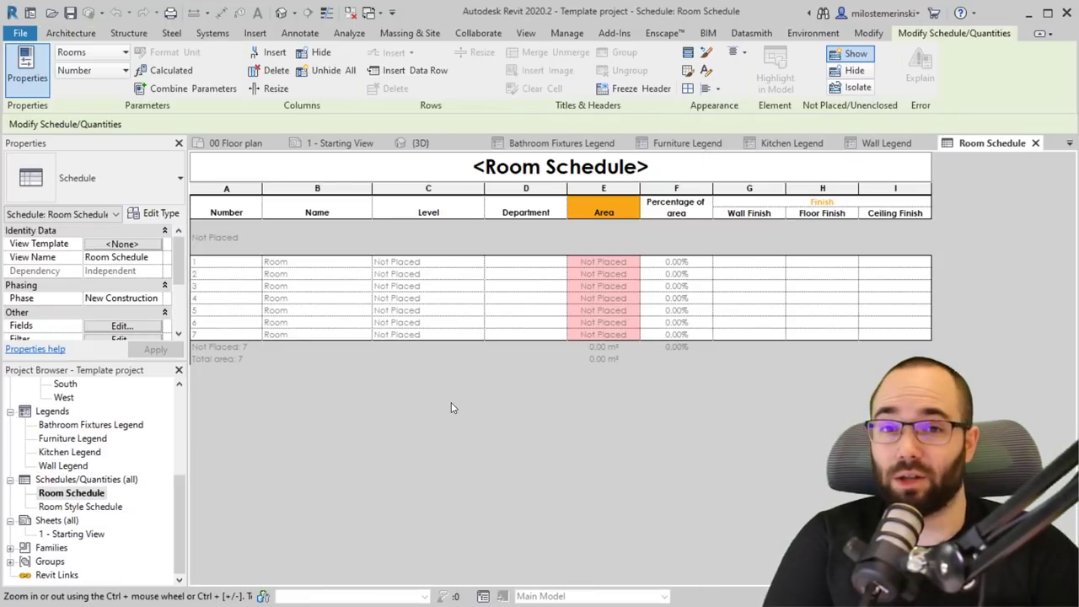
Look through the Wall, Kitchen, Furniture and Bathroom Fixtures legends, ending on the {3D} site view.
click(854, 144)
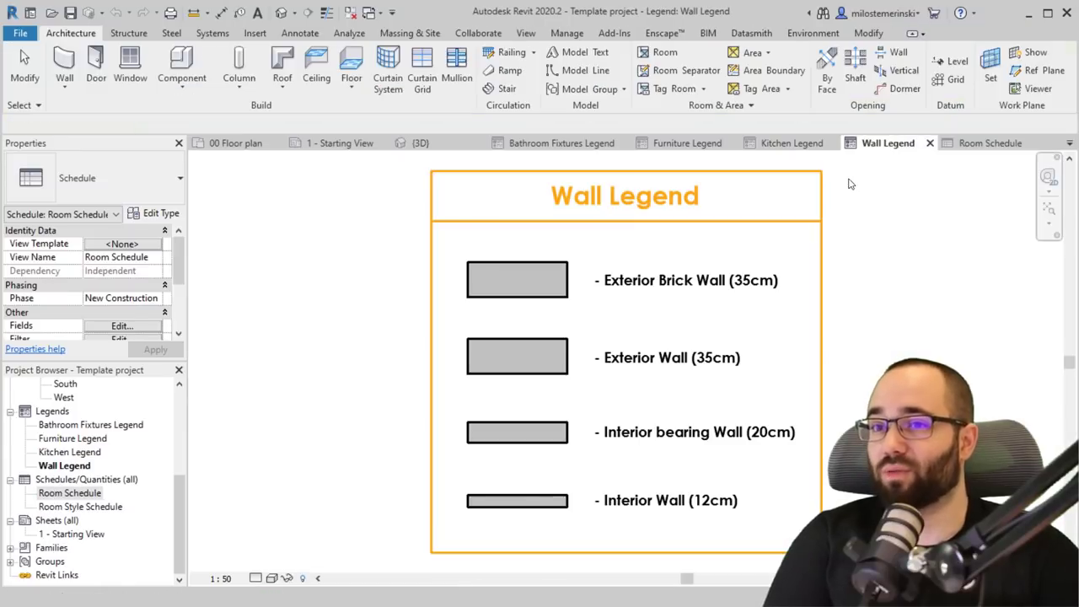
click(801, 144)
click(697, 144)
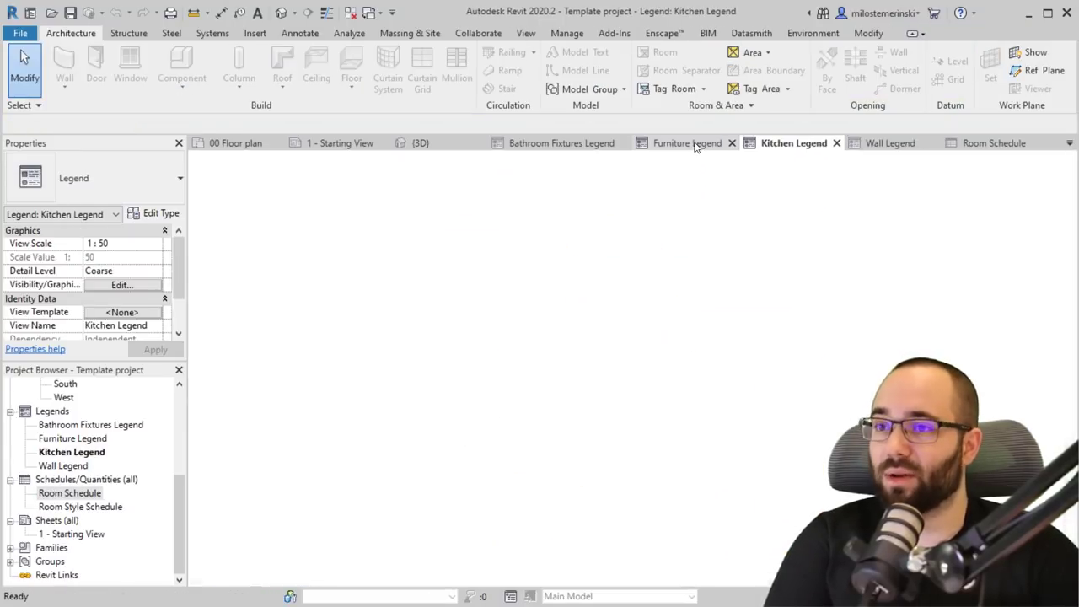
click(571, 146)
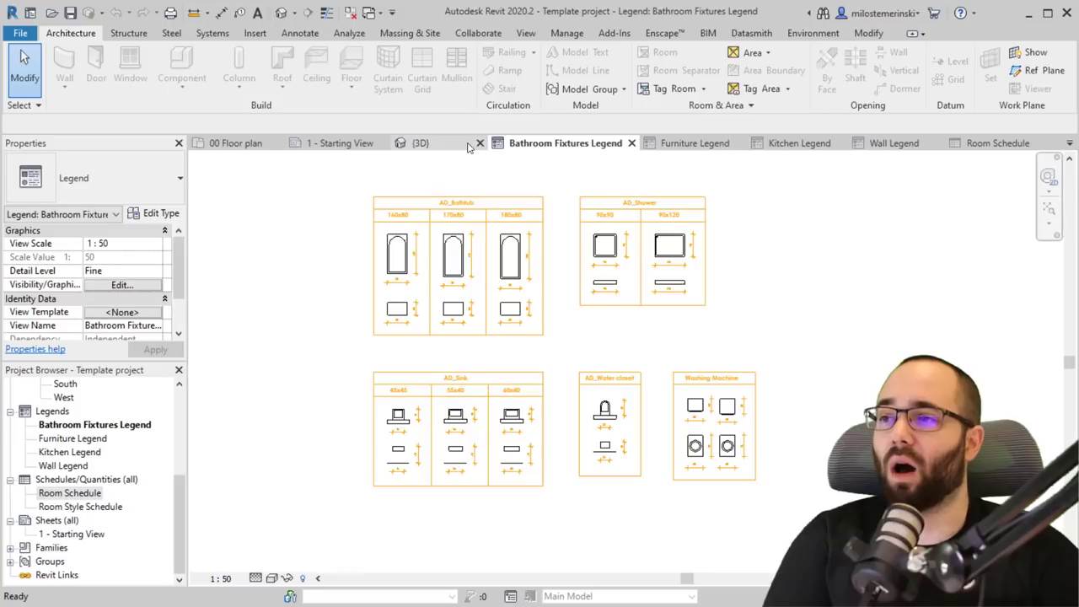
click(458, 148)
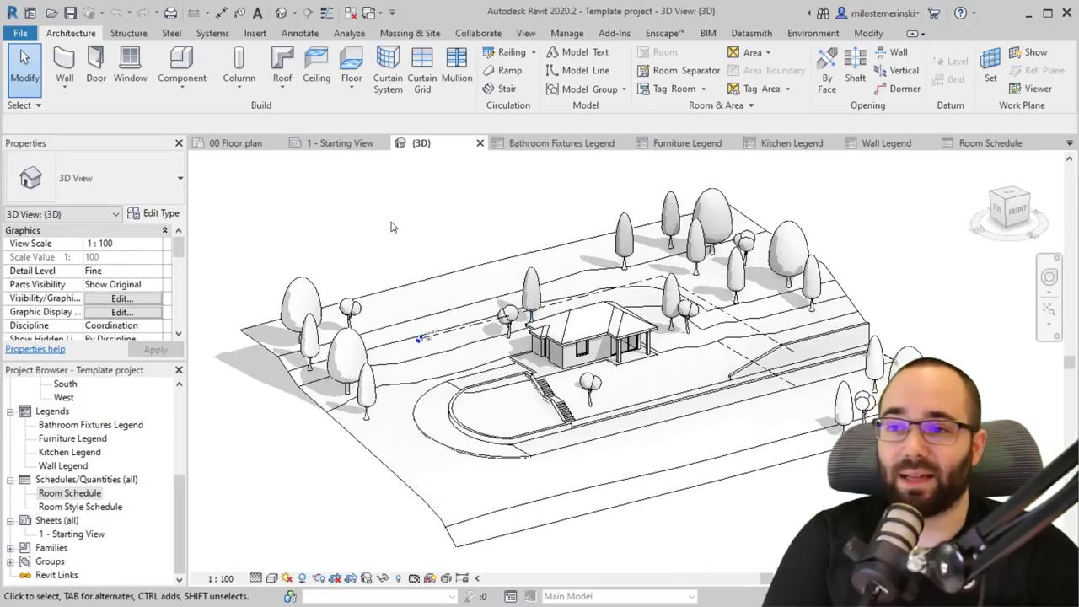
Delete all four legends from the Project Browser.
click(78, 426)
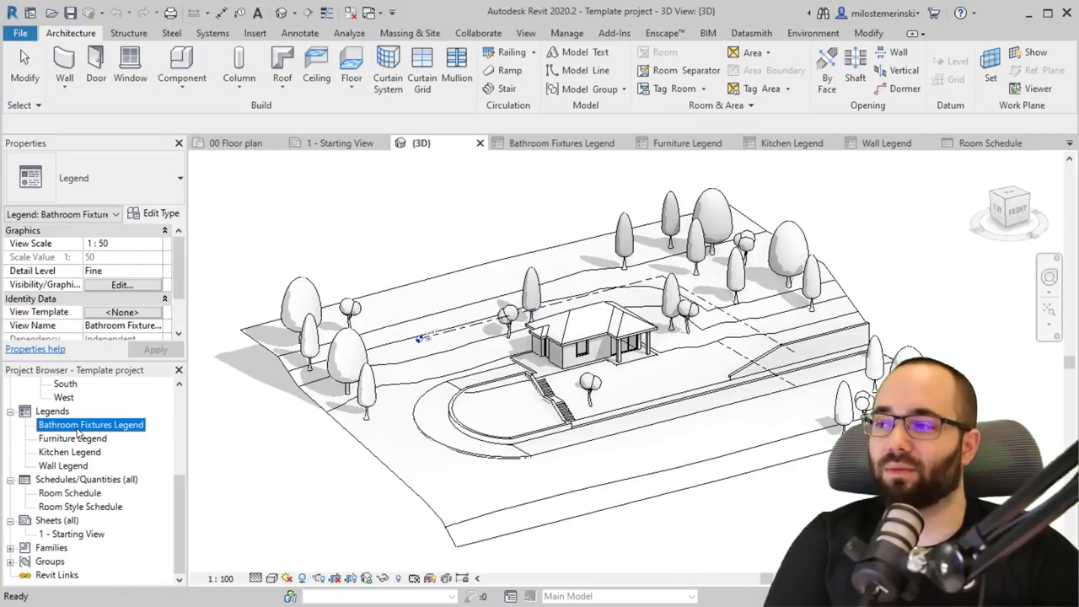
shift+click(74, 466)
right_click(76, 467)
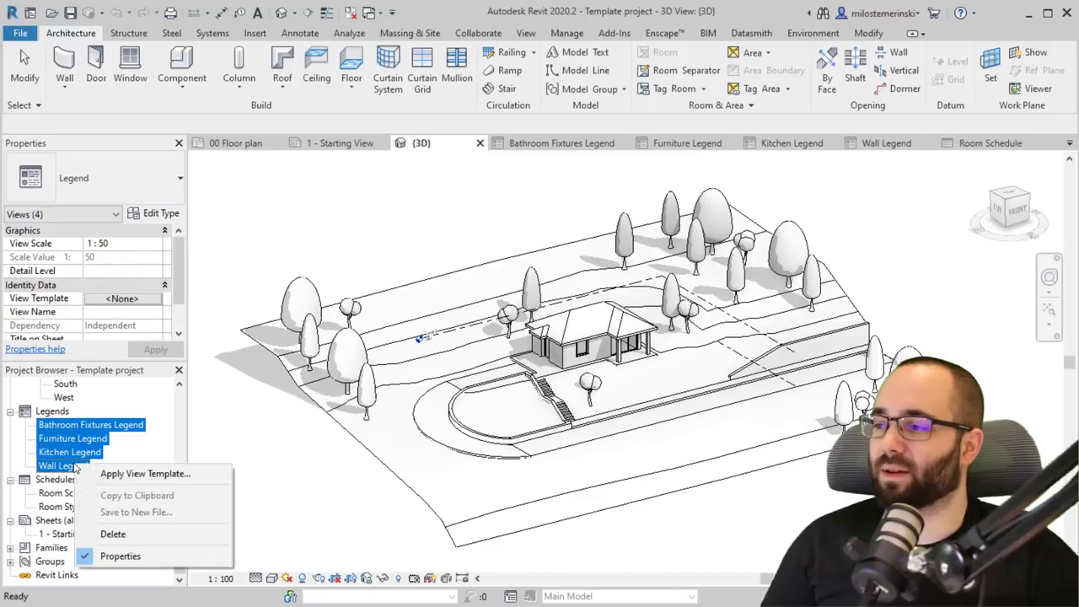
click(123, 541)
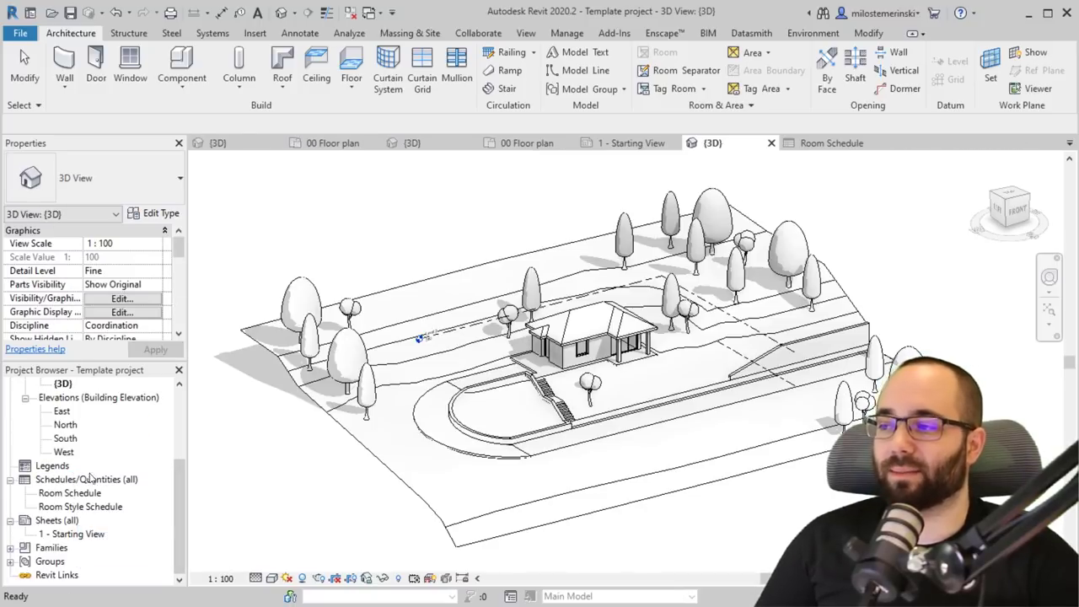
Delete both room schedules.
ctrl+click(65, 505)
right_click(69, 506)
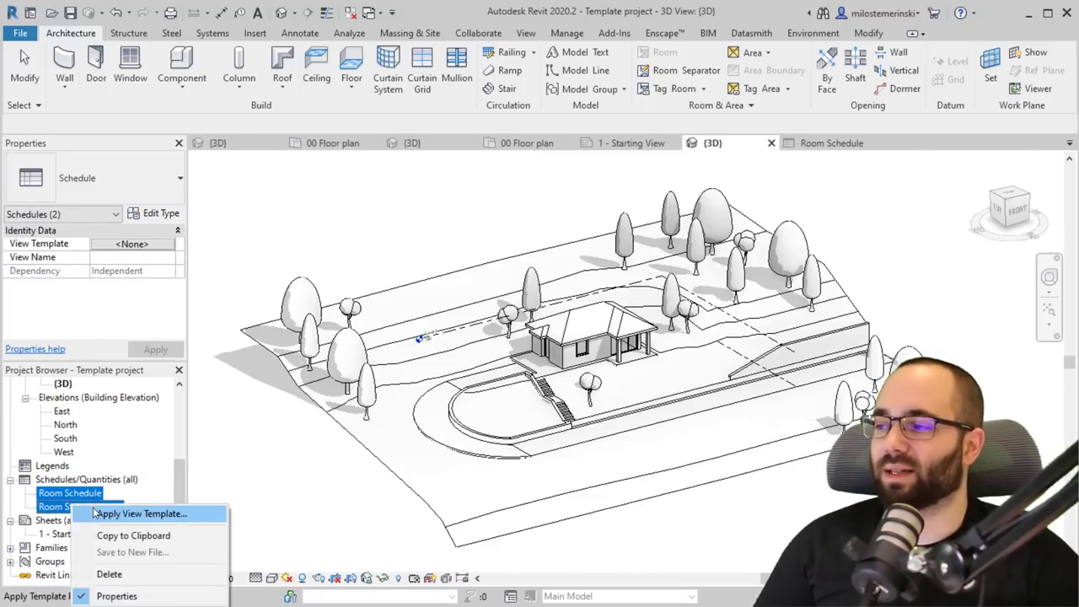
click(108, 574)
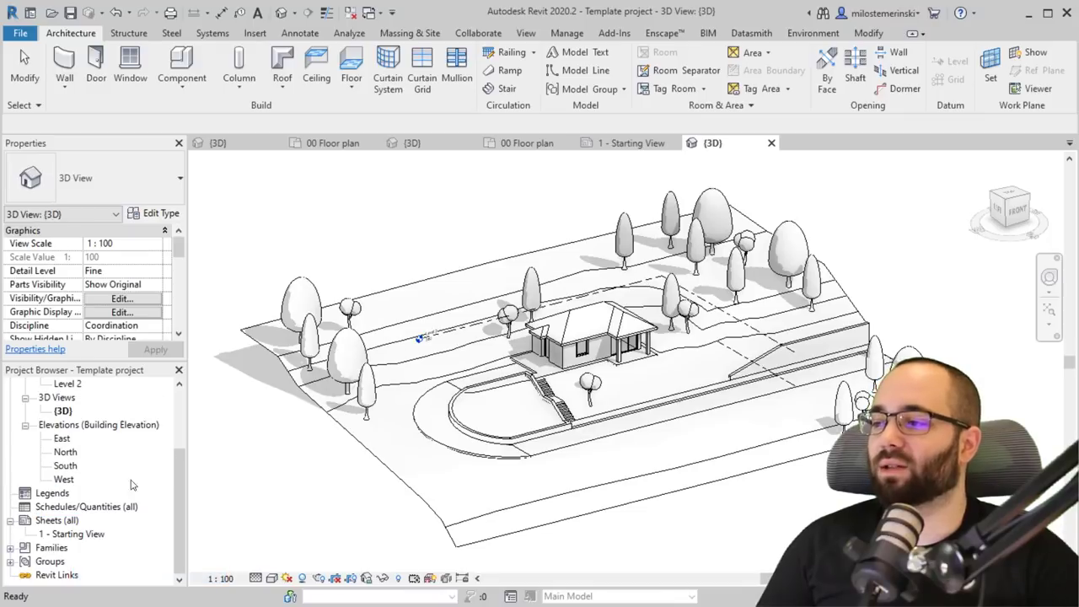
Delete the 1 - Starting View sheet.
right_click(71, 536)
click(109, 411)
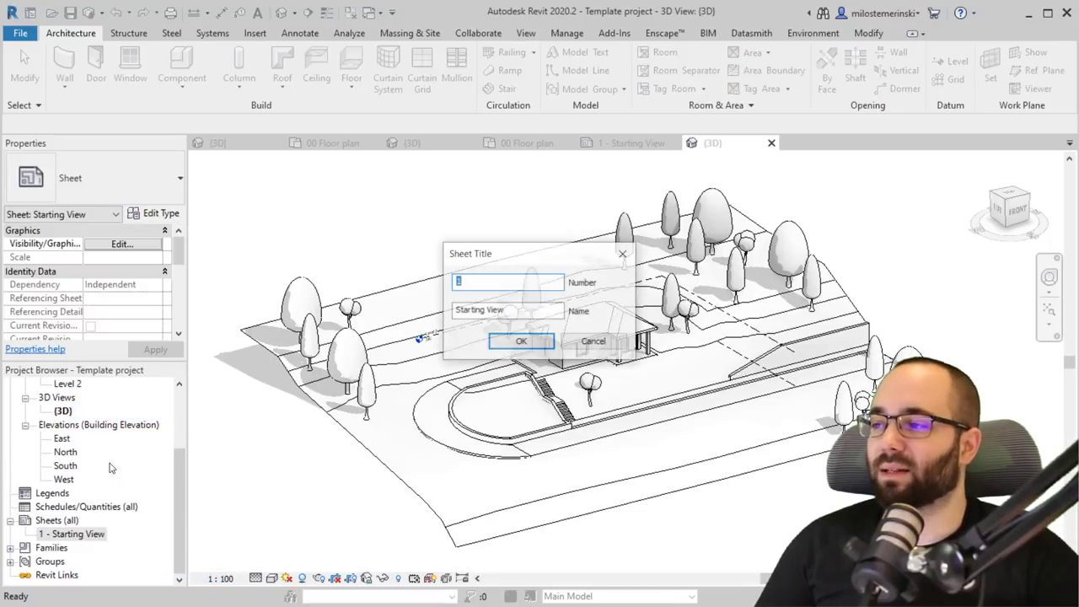
click(595, 342)
right_click(82, 537)
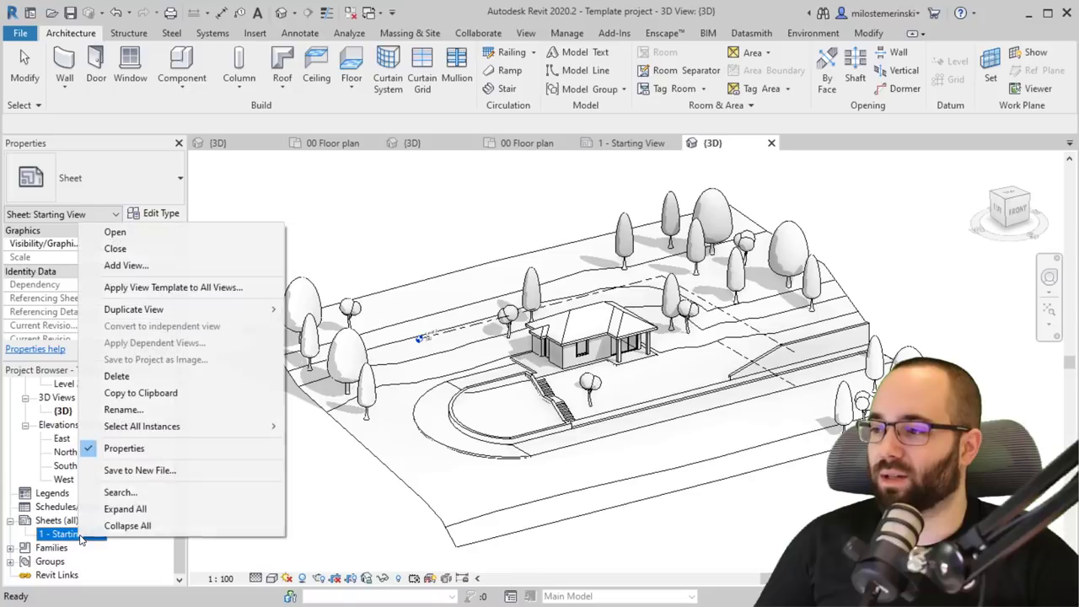
click(117, 376)
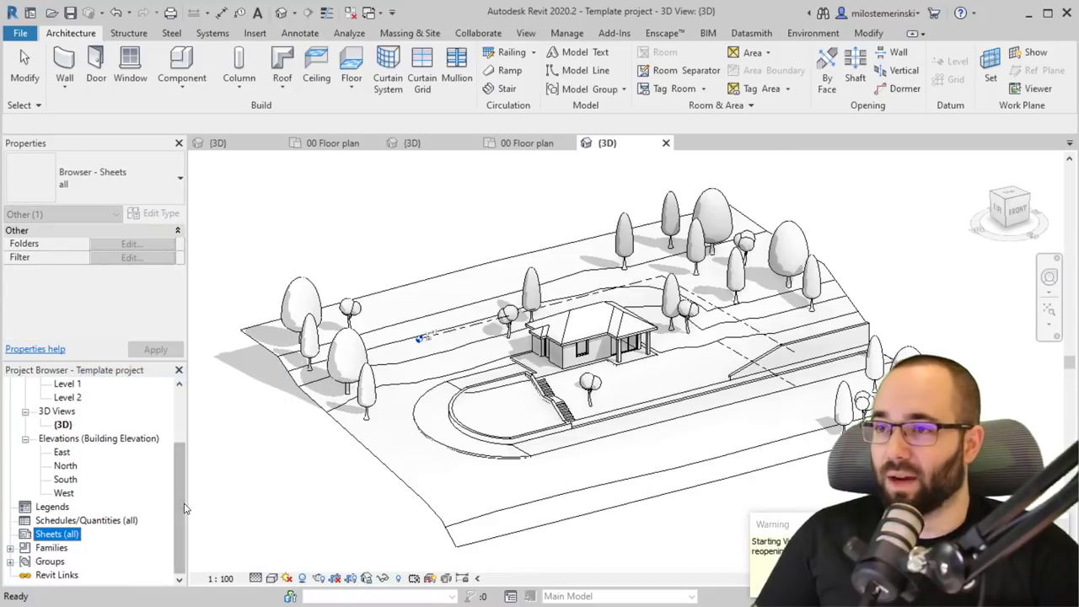
scroll(127, 506, up, 3)
Window-select the whole site, filter the selection to Planting only, and delete the 22 trees.
click(334, 308)
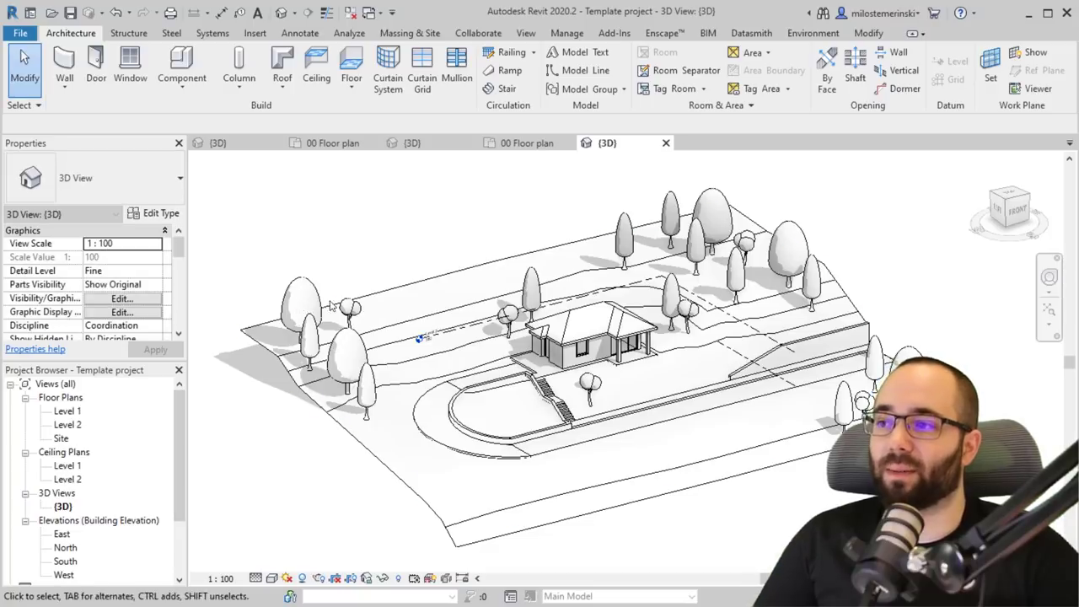
scroll(333, 307, down, 3)
drag(270, 189, 881, 507)
click(675, 78)
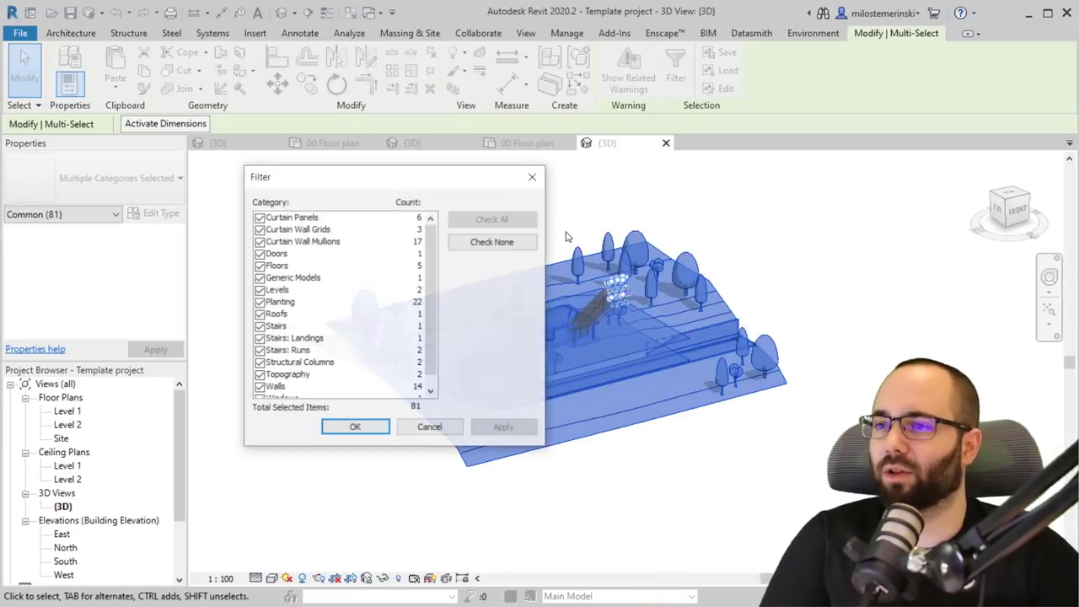
scroll(418, 278, down, 1)
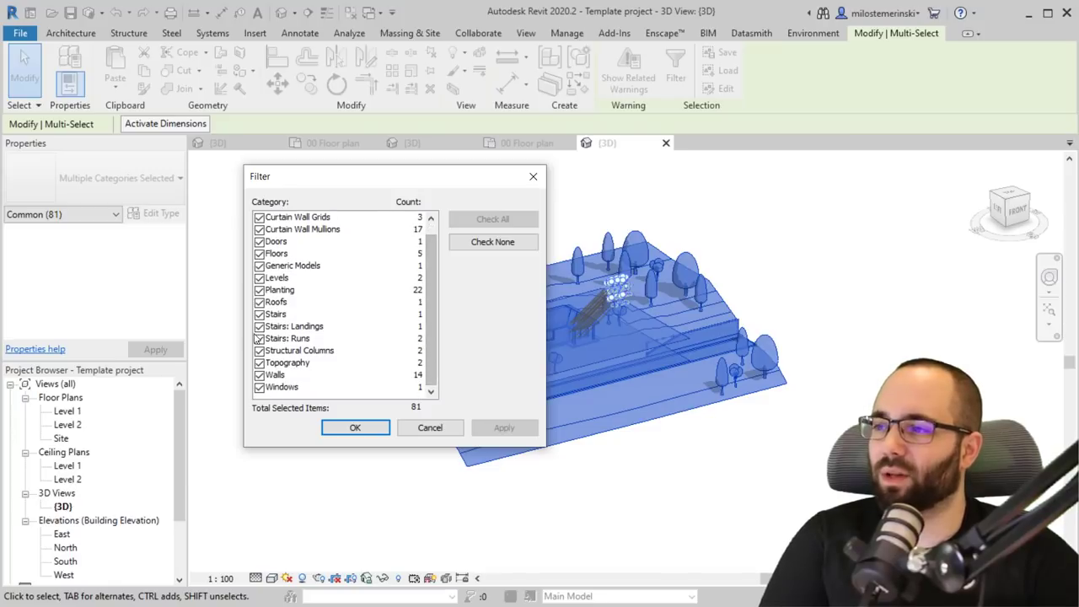
click(260, 291)
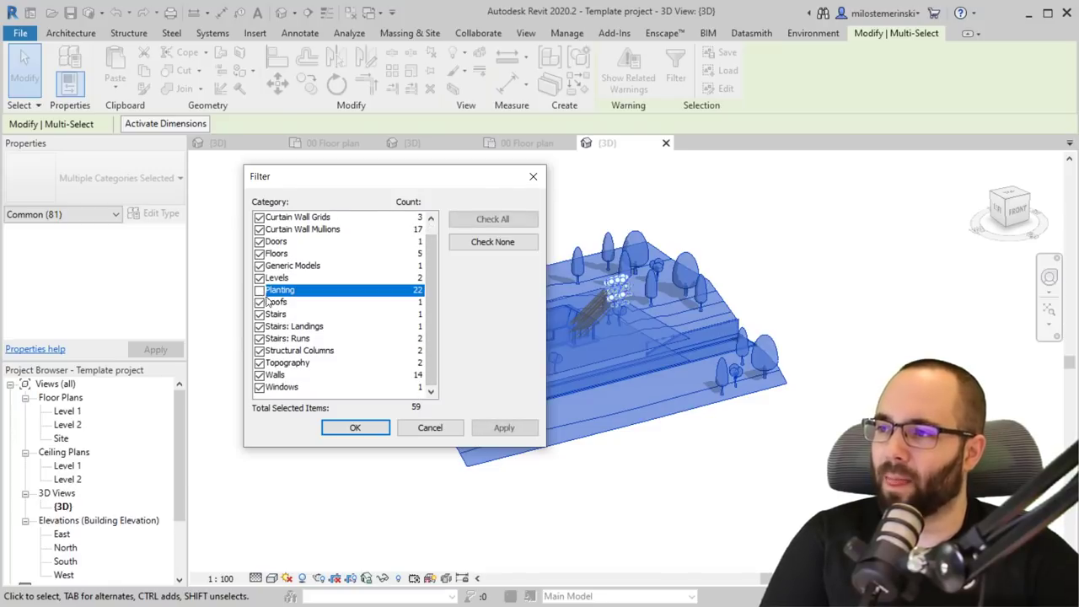
click(492, 242)
click(259, 290)
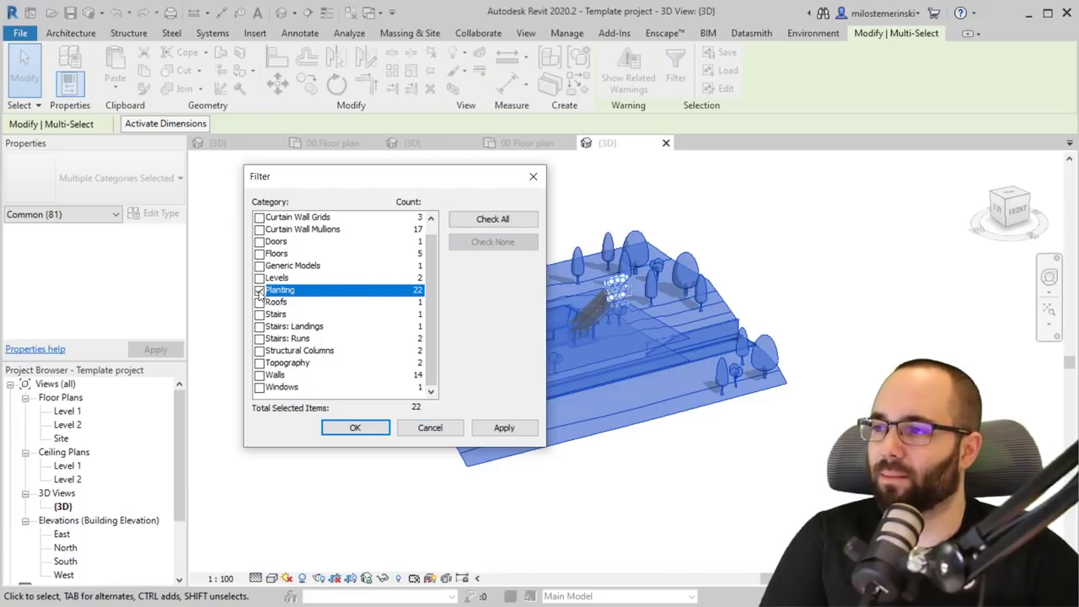
click(503, 428)
click(355, 427)
key(Escape)
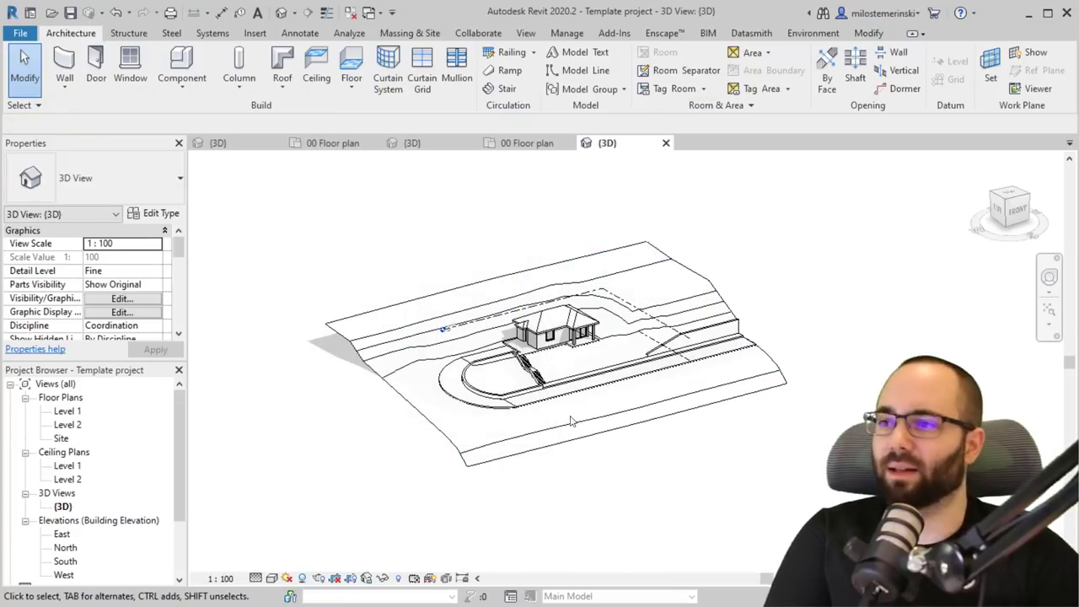
scroll(586, 404, up, 5)
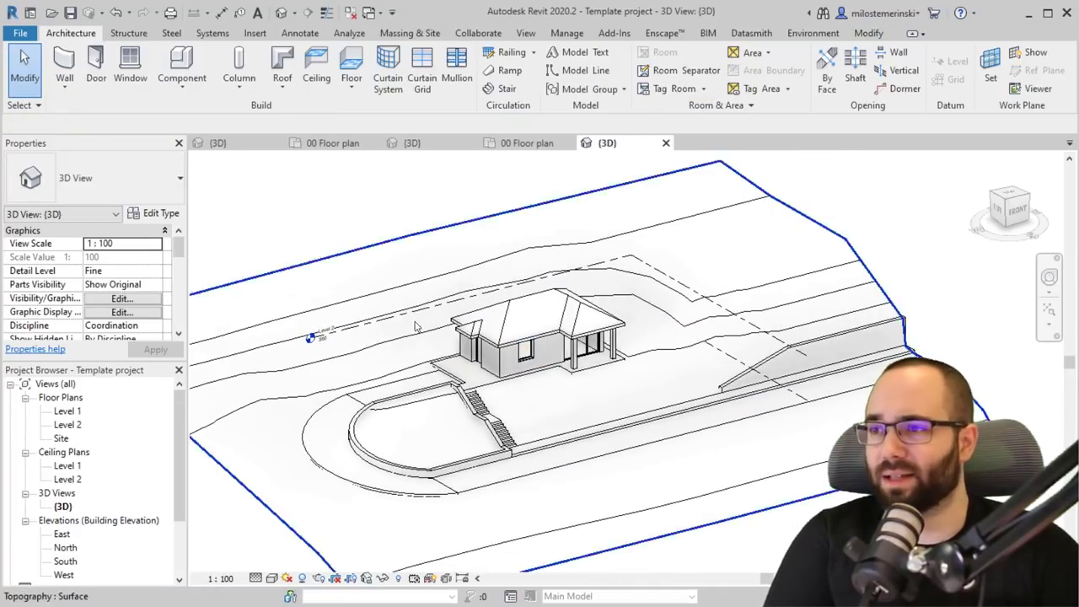
click(181, 63)
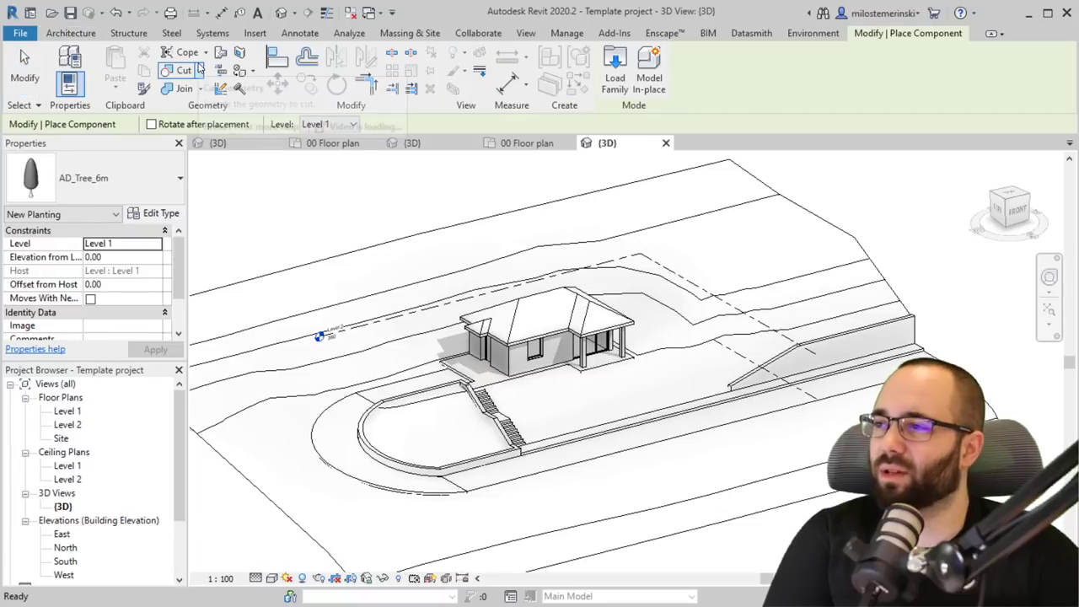
key(Escape)
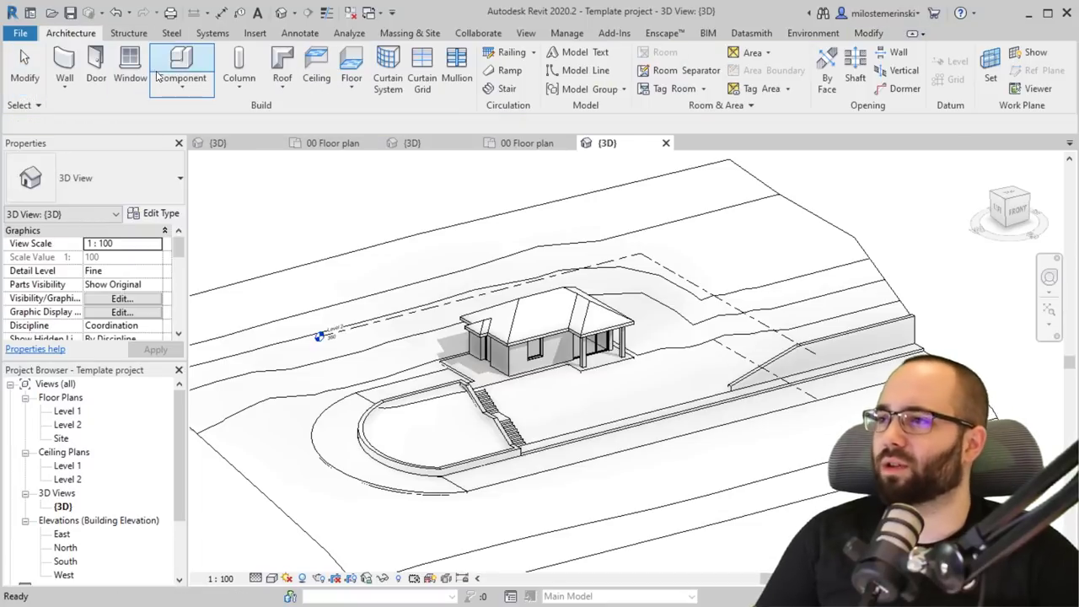
click(173, 67)
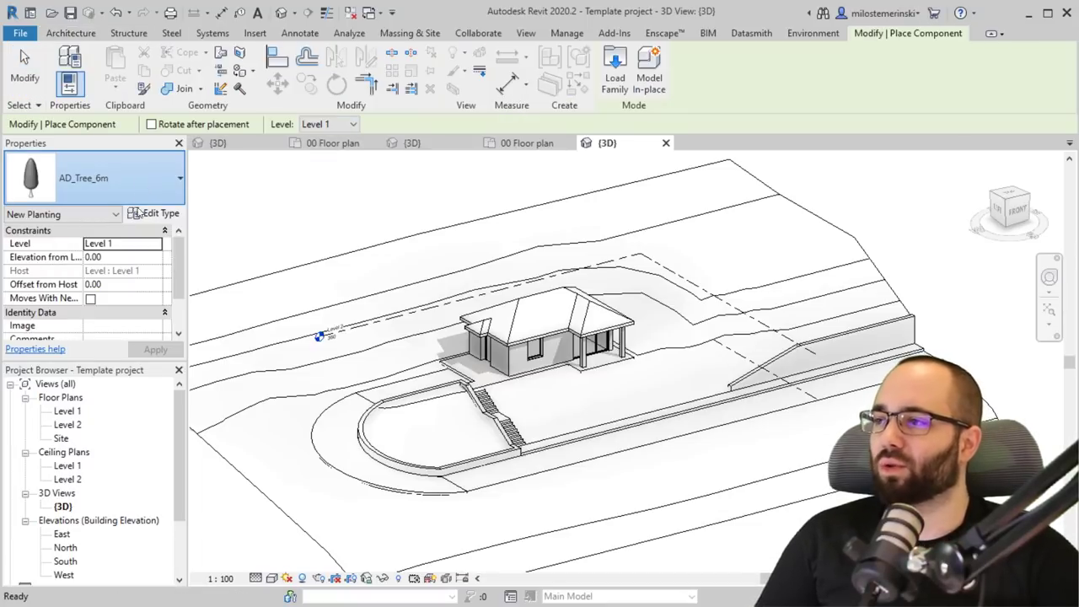
click(92, 179)
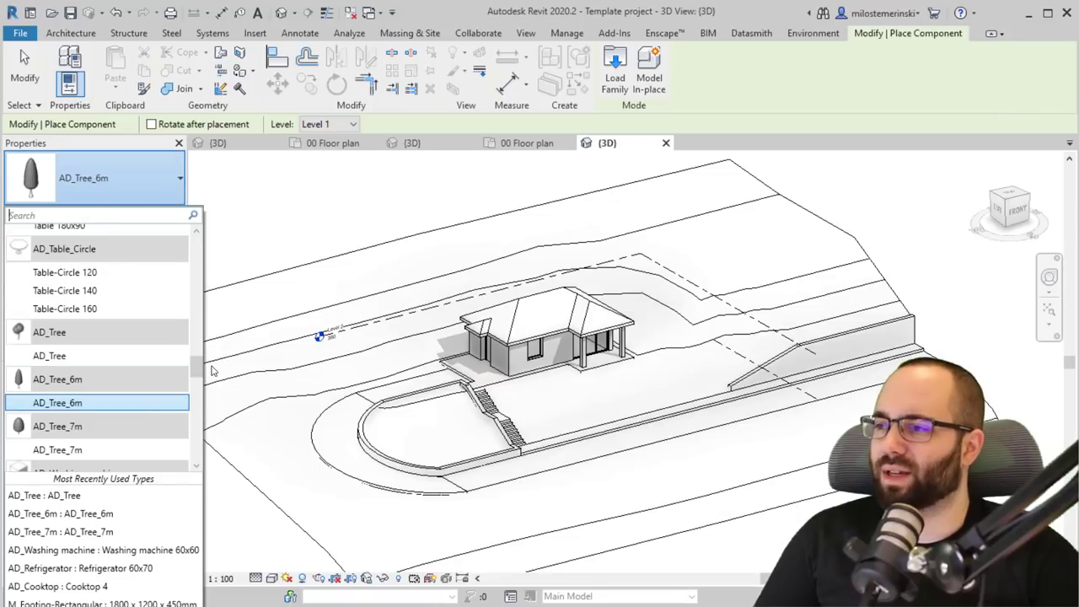
scroll(201, 368, up, 2)
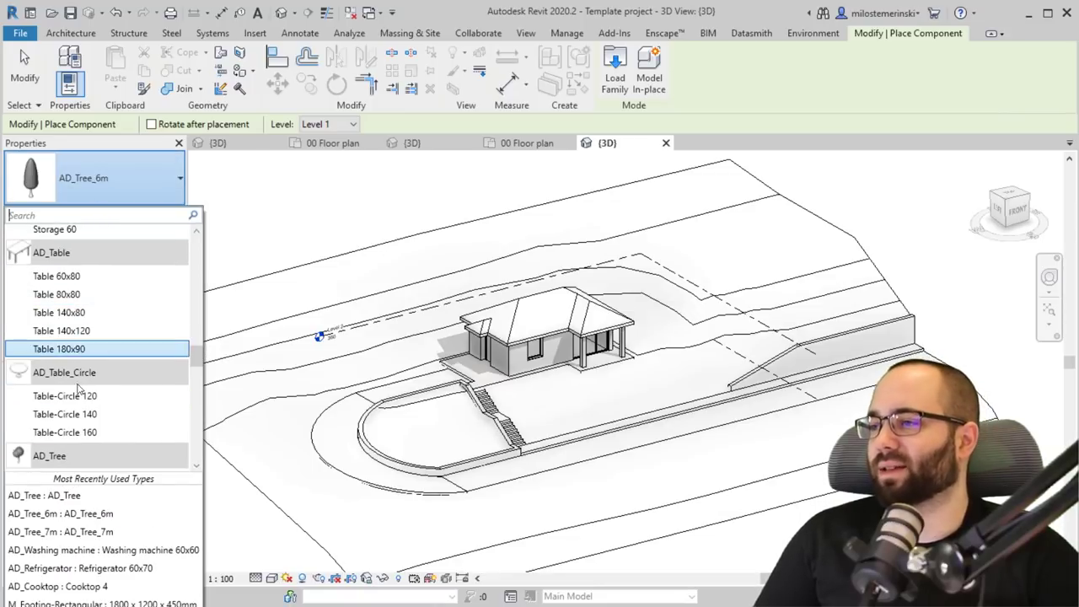
scroll(189, 327, up, 5)
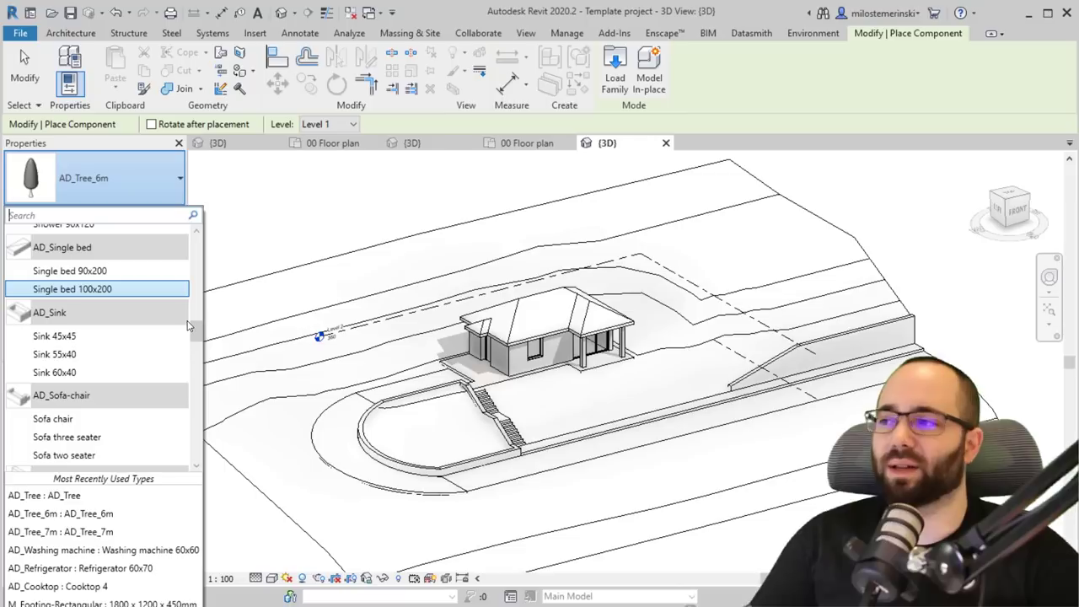
drag(190, 328, 221, 218)
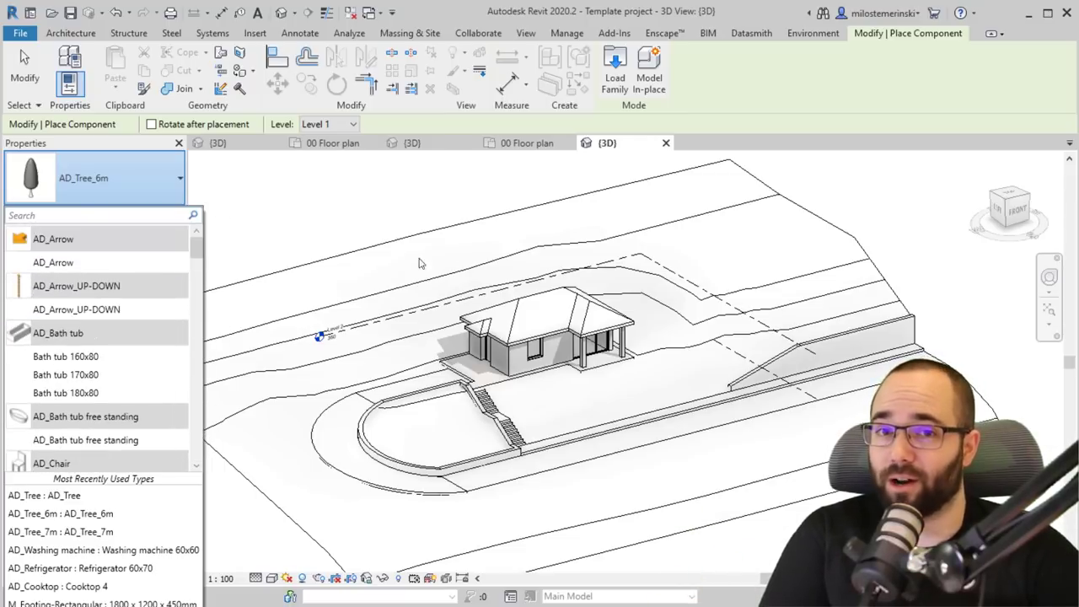
key(Escape)
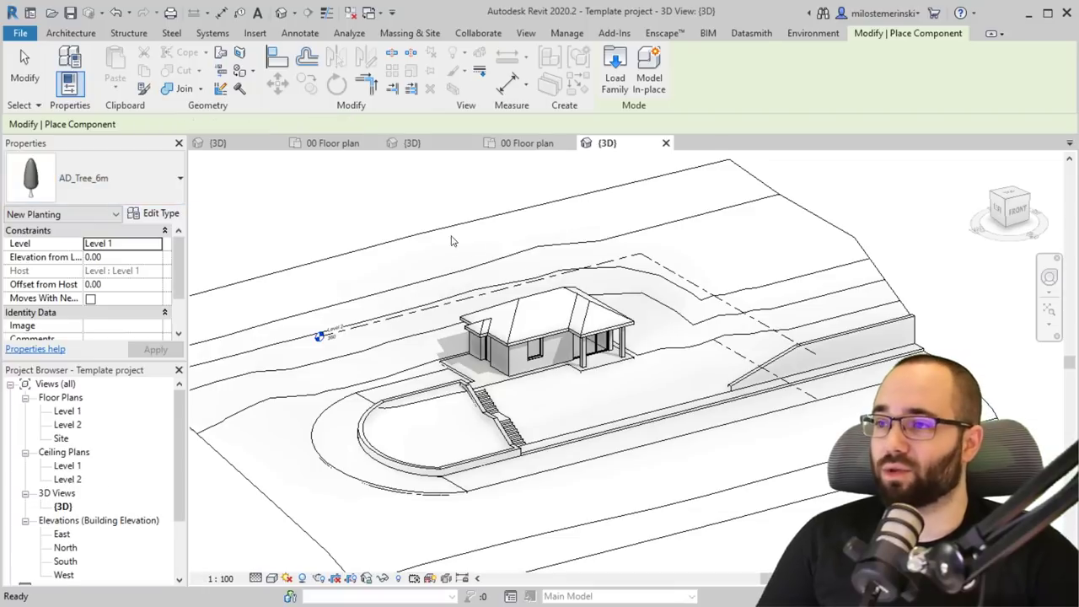
End component placement and open Manage > Purge Unused, repositioning the dialog on screen.
key(Escape)
middle_drag(409, 249, 360, 245)
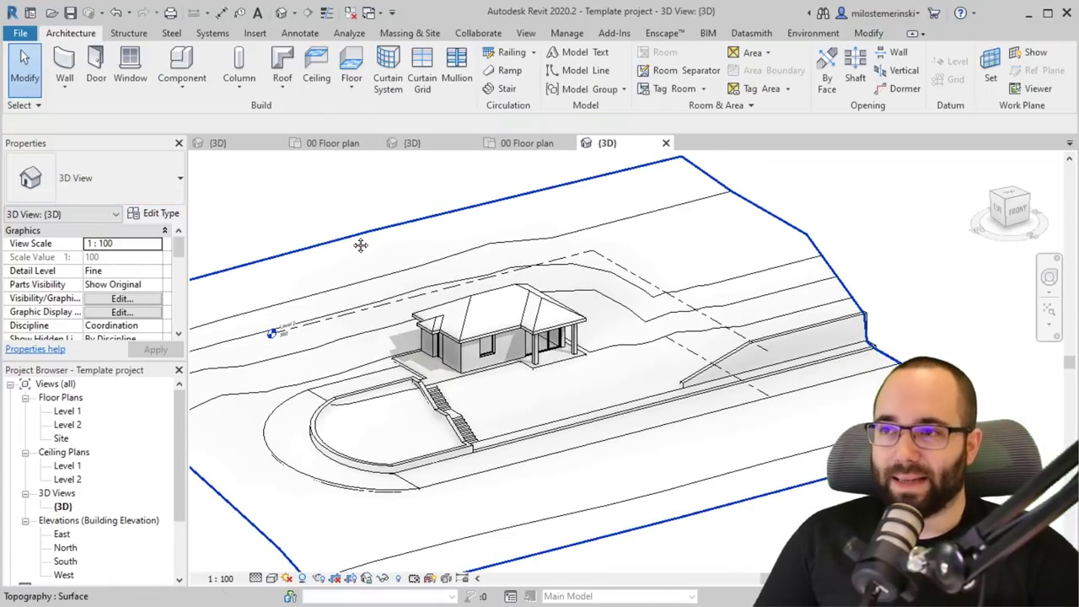
click(579, 36)
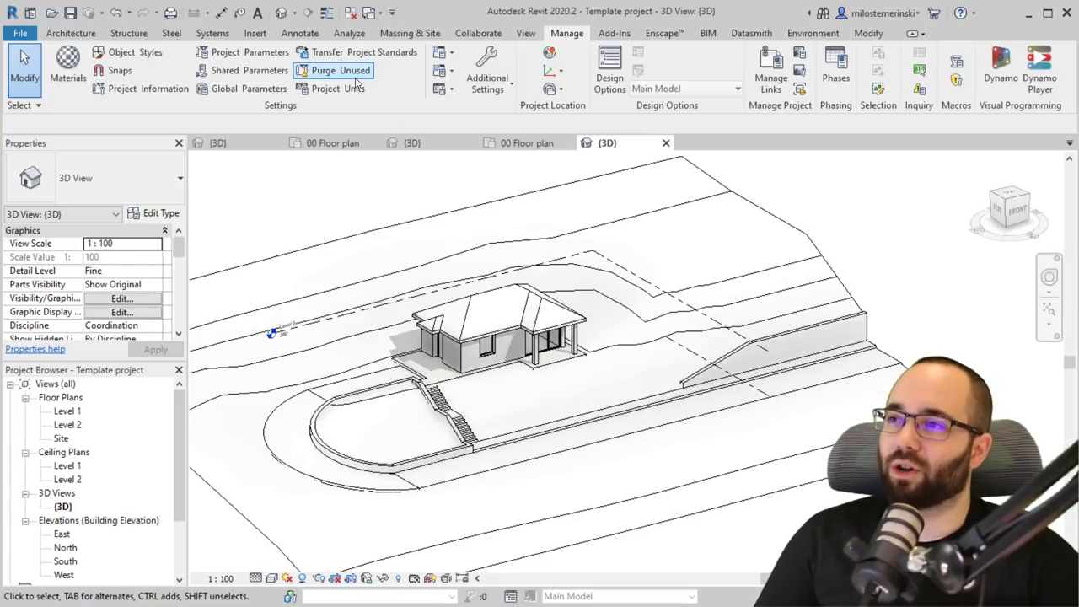
click(351, 74)
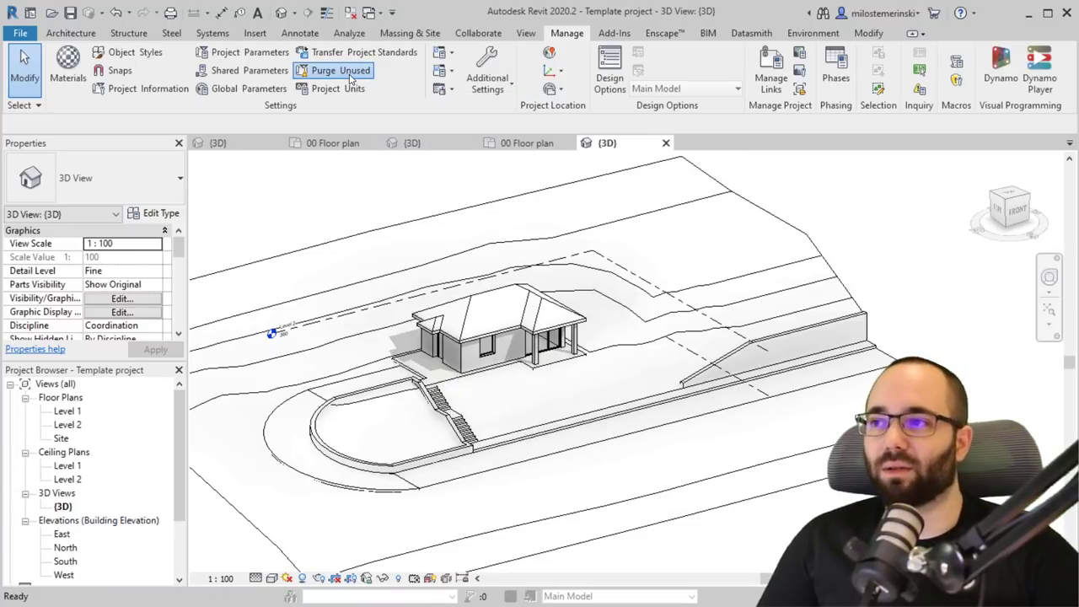
drag(523, 79, 506, 82)
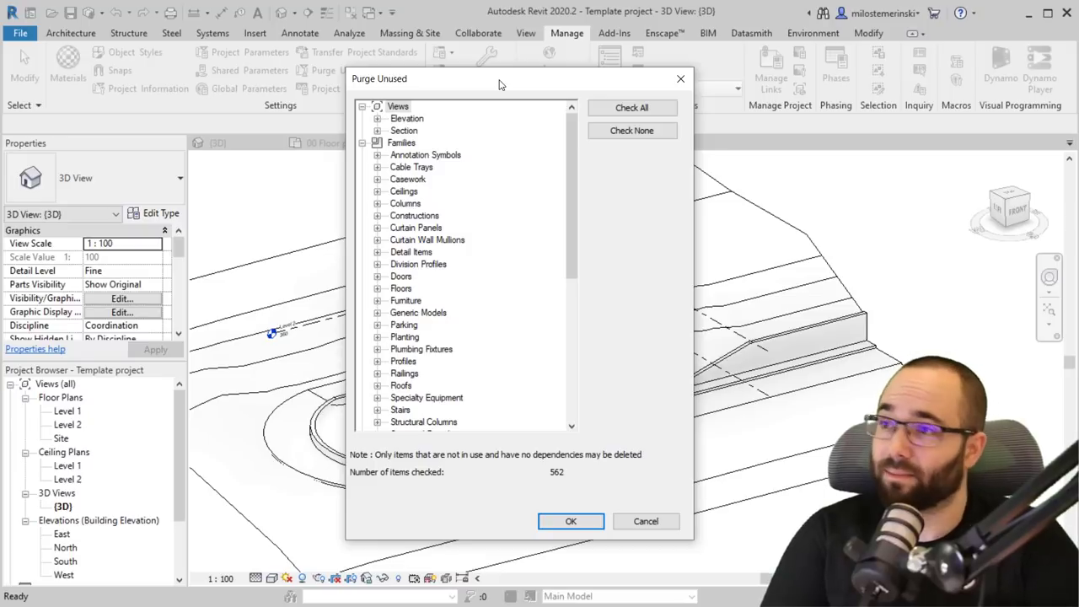
drag(499, 80, 442, 79)
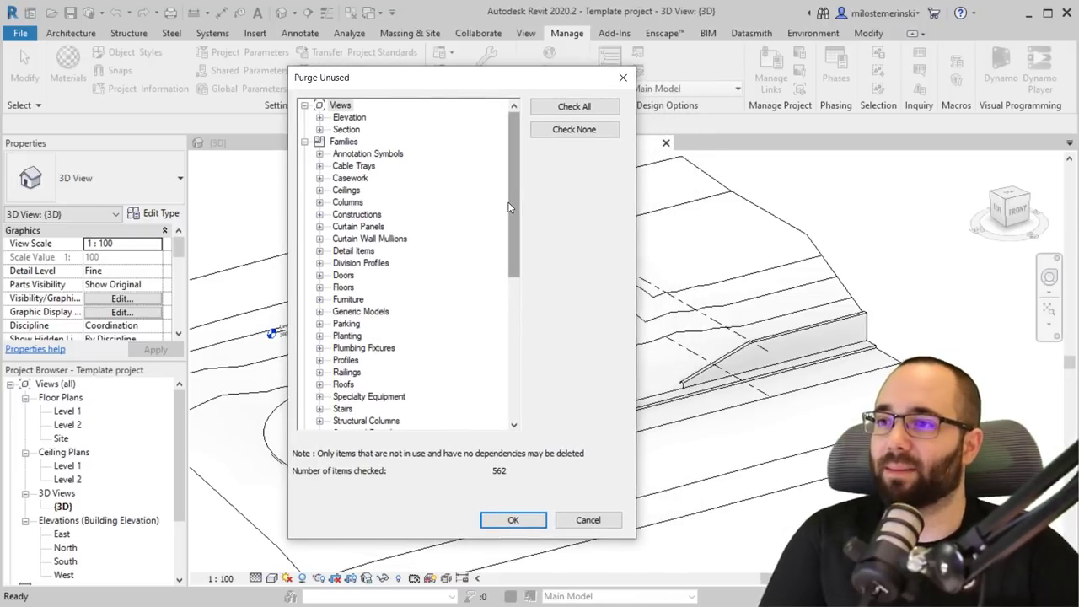
drag(512, 207, 191, 84)
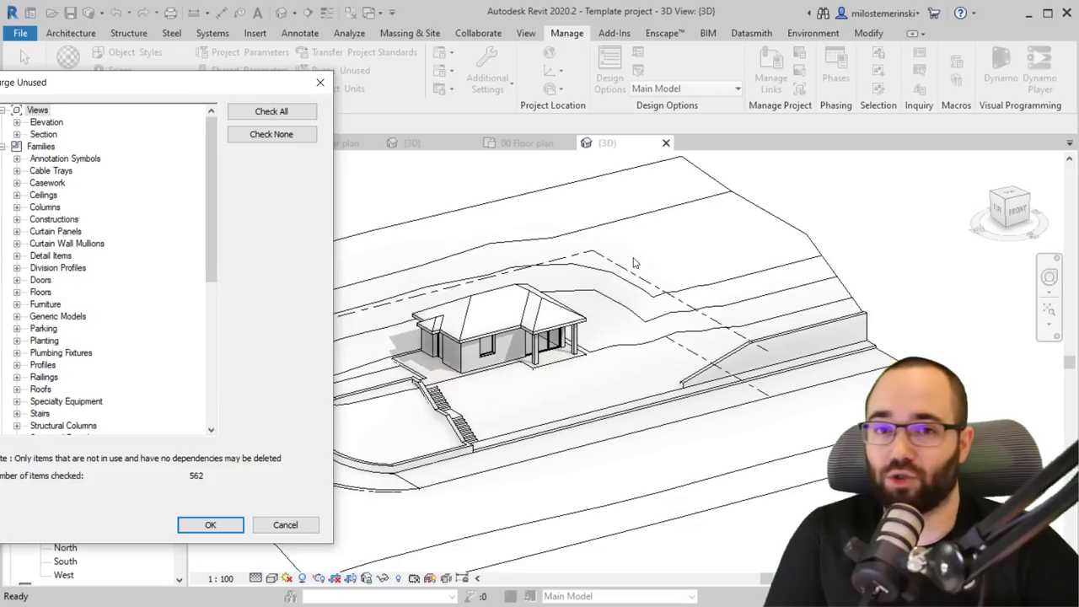
drag(174, 82, 363, 82)
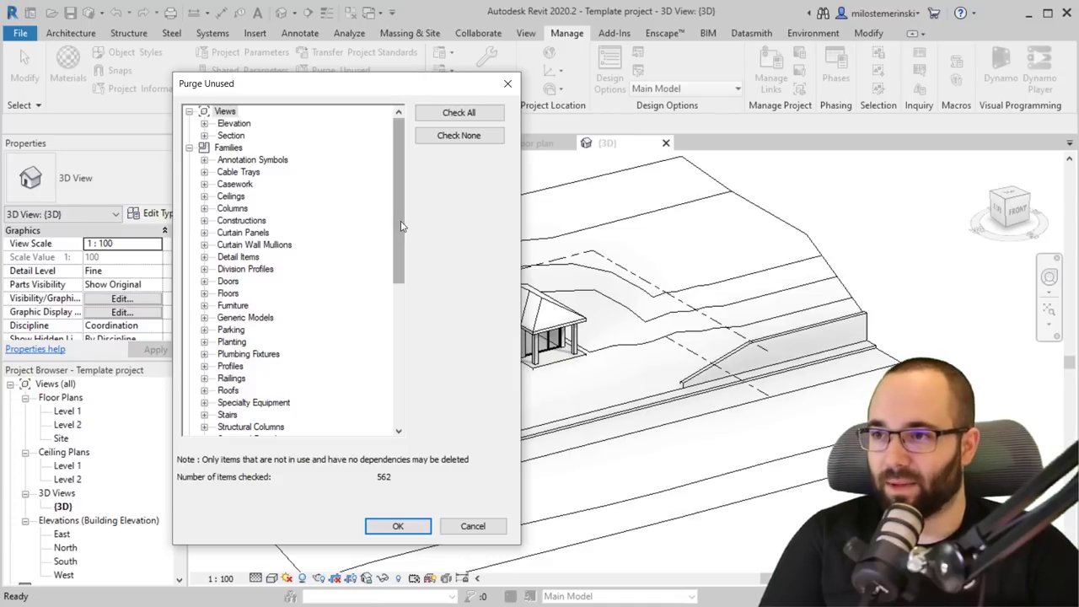
Review the Diameter Dimension Style, Curtain Wall Mullions and Ceilings entries in the purge list.
scroll(399, 282, down, 8)
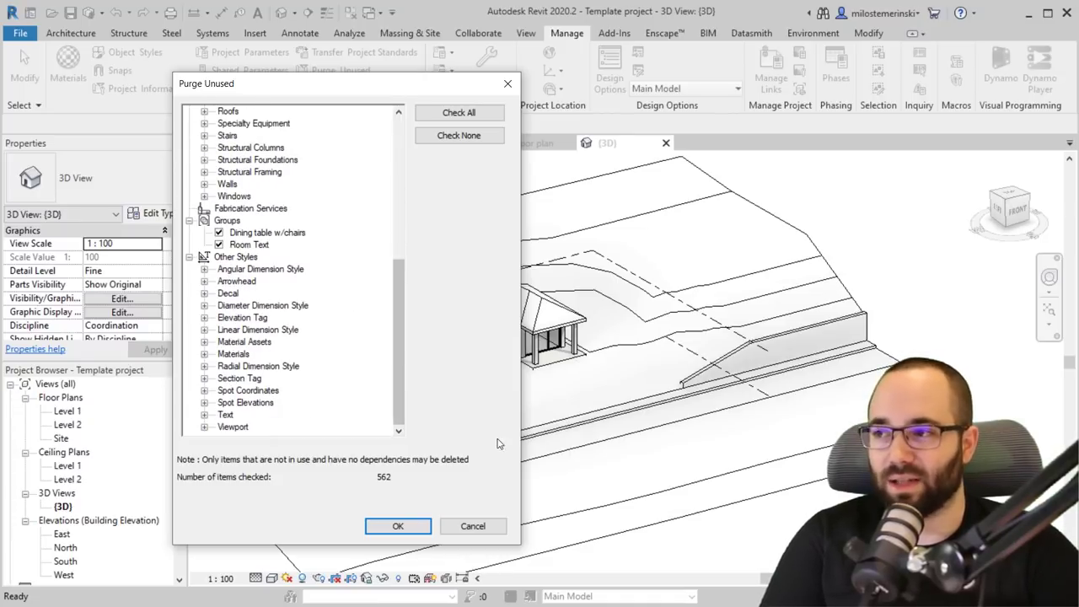
click(204, 306)
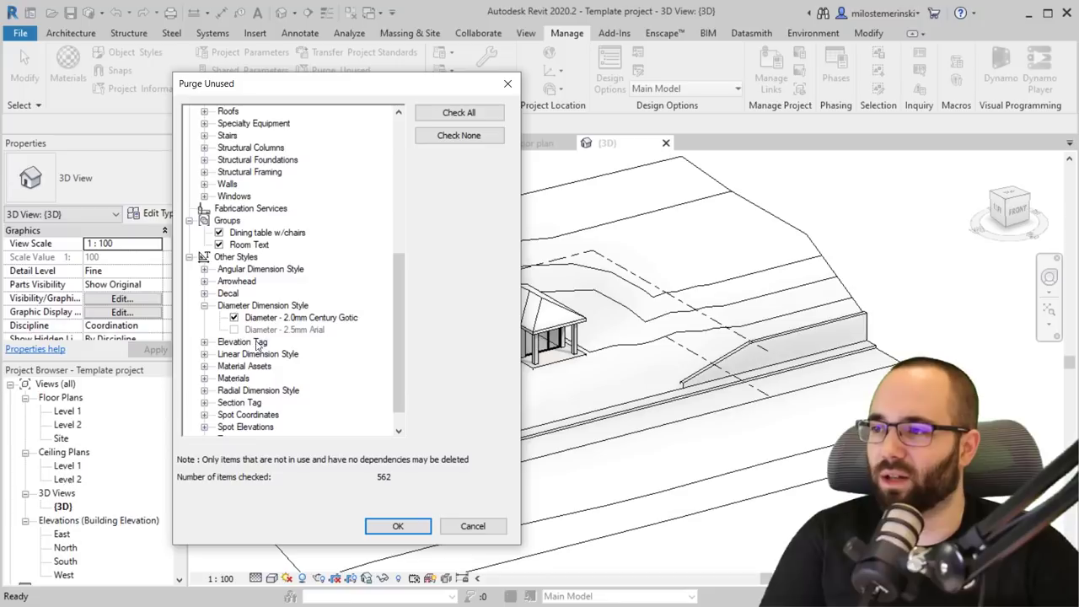
click(473, 137)
click(459, 113)
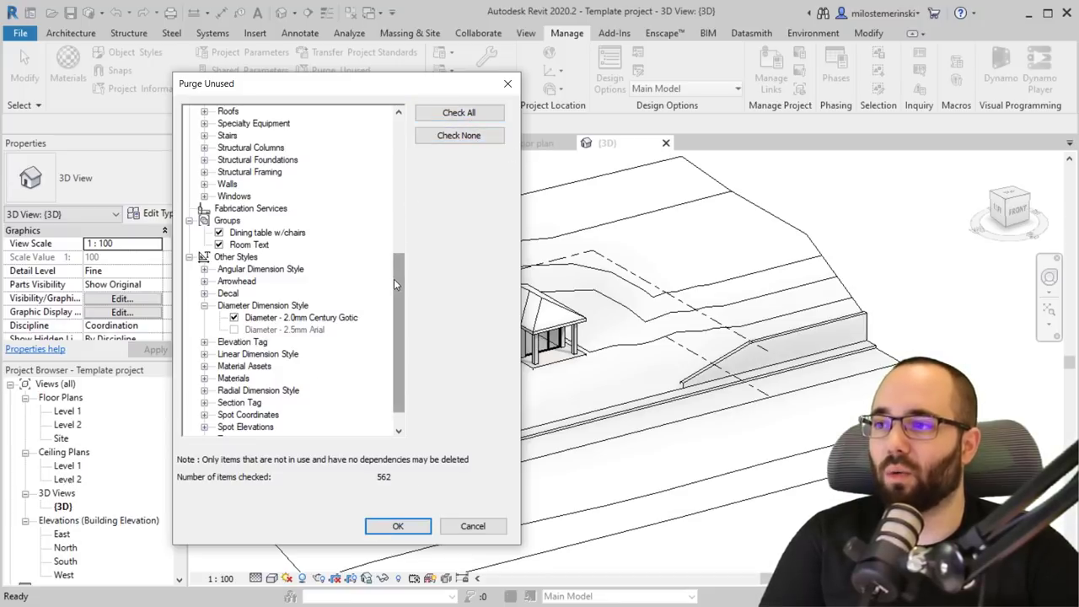
scroll(394, 279, up, 7)
click(204, 220)
click(204, 220)
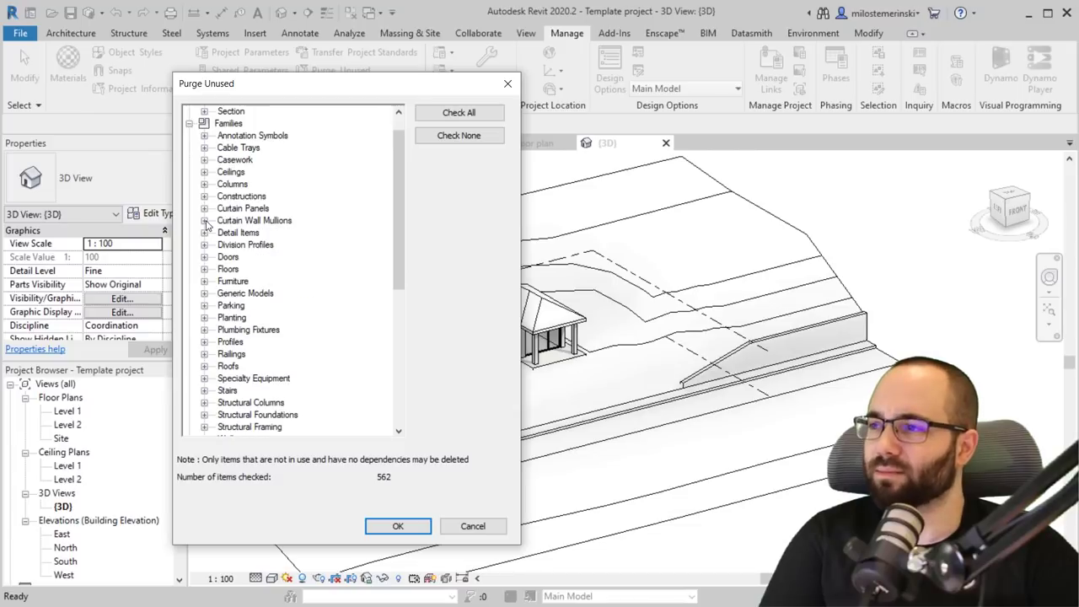
click(205, 220)
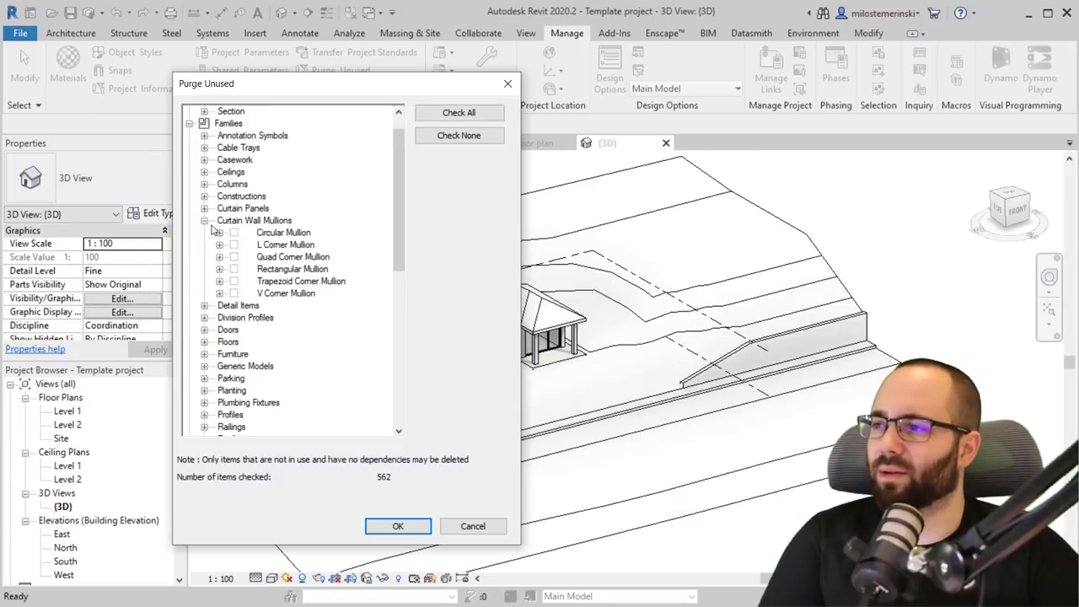
click(204, 220)
click(204, 172)
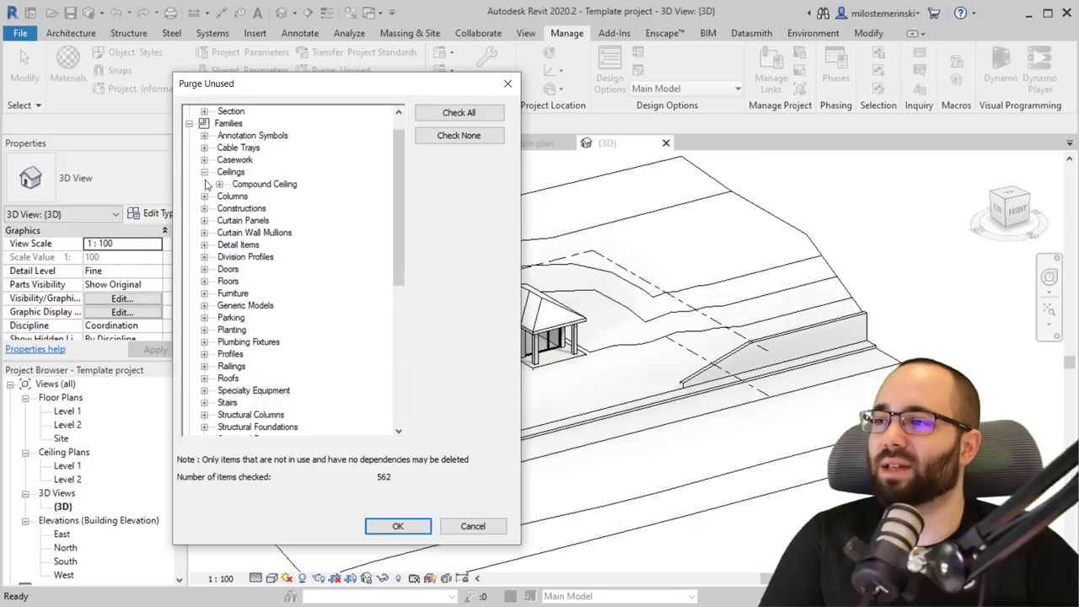
click(204, 172)
Inspect the unused Generic Models families, then Check All and purge all 562 items.
click(204, 293)
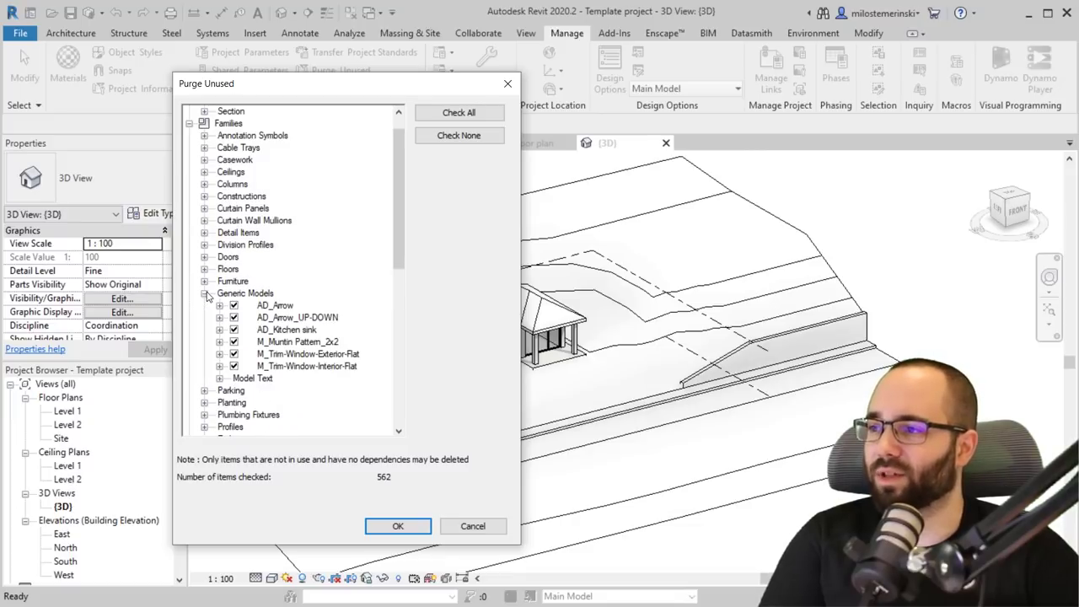
click(220, 318)
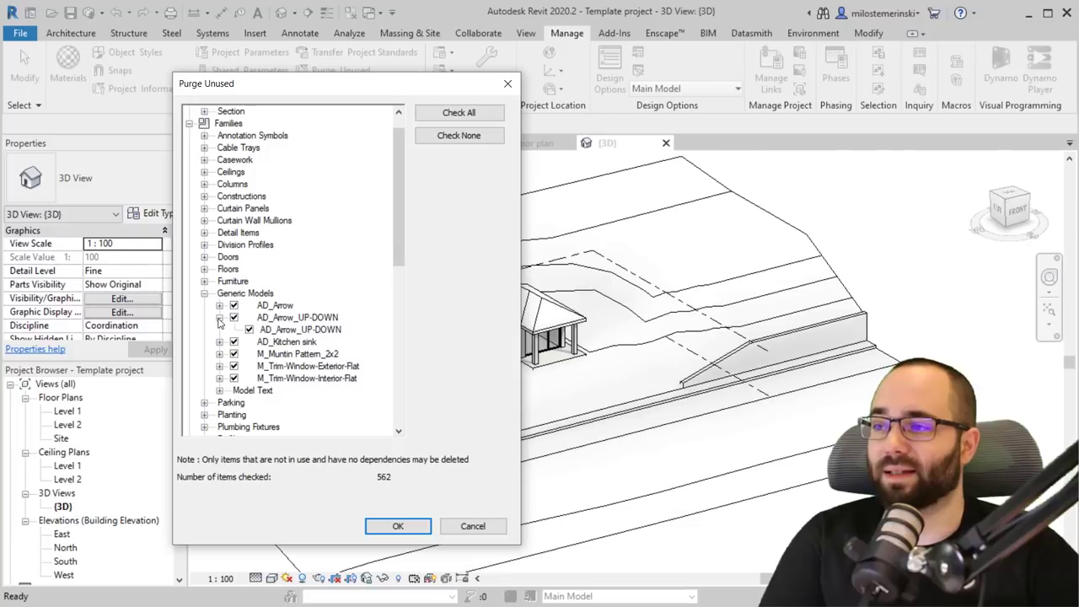
click(219, 318)
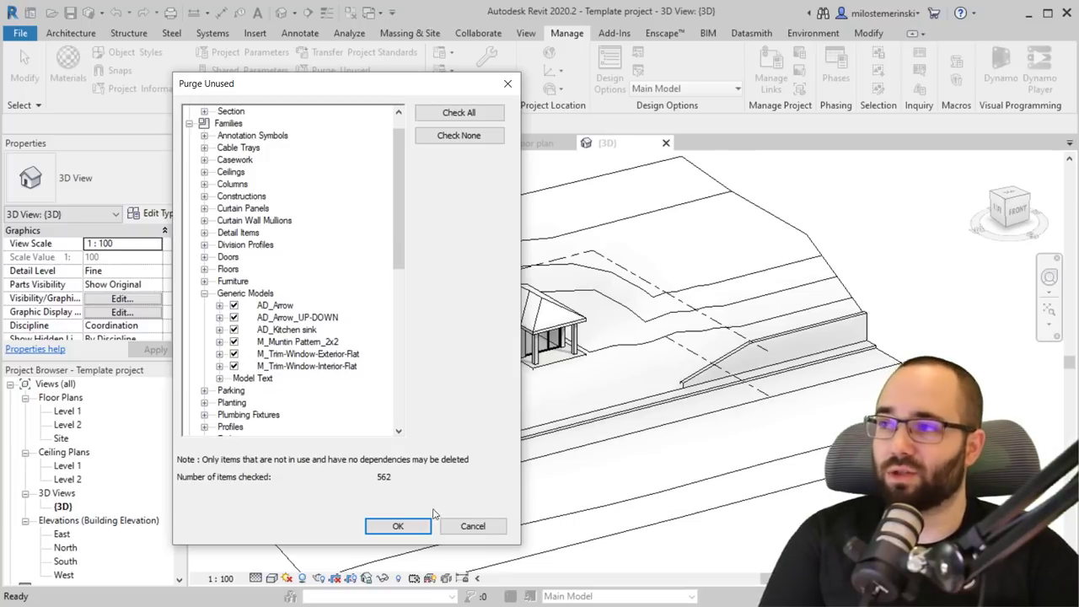
click(459, 112)
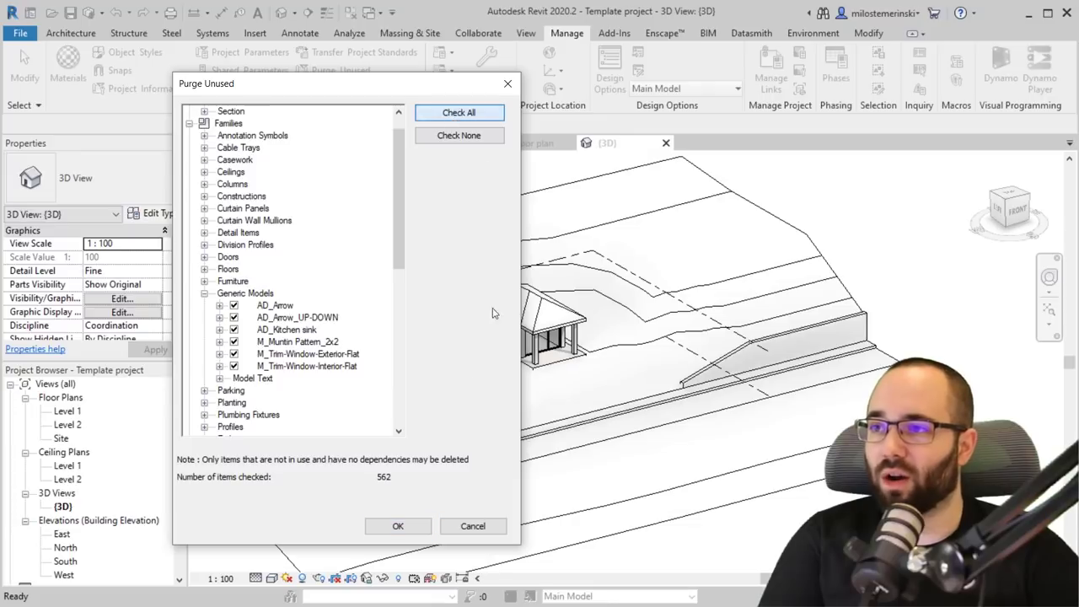
click(385, 529)
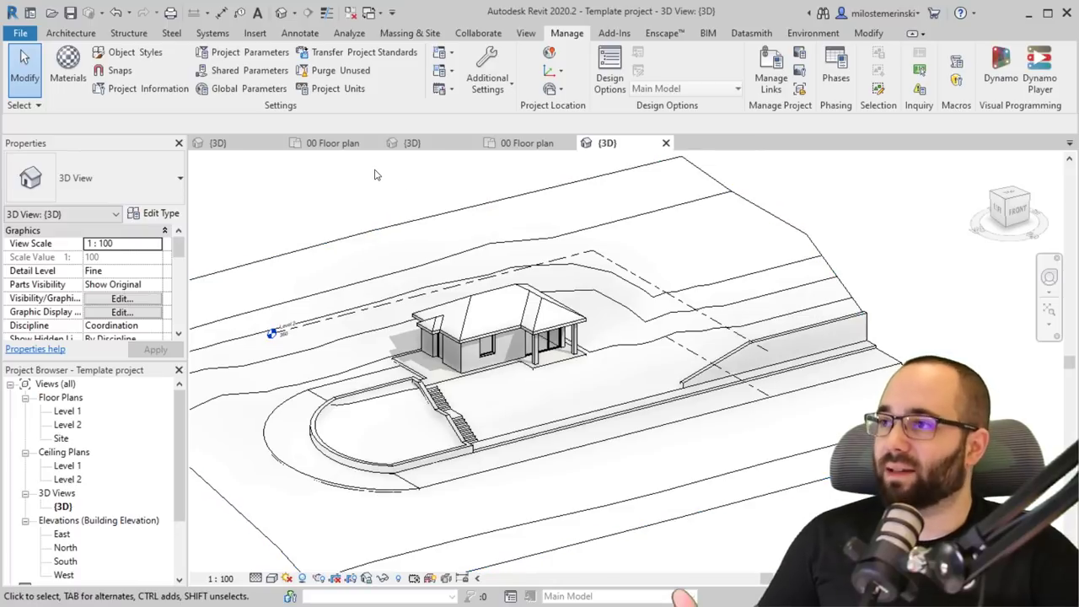
click(71, 32)
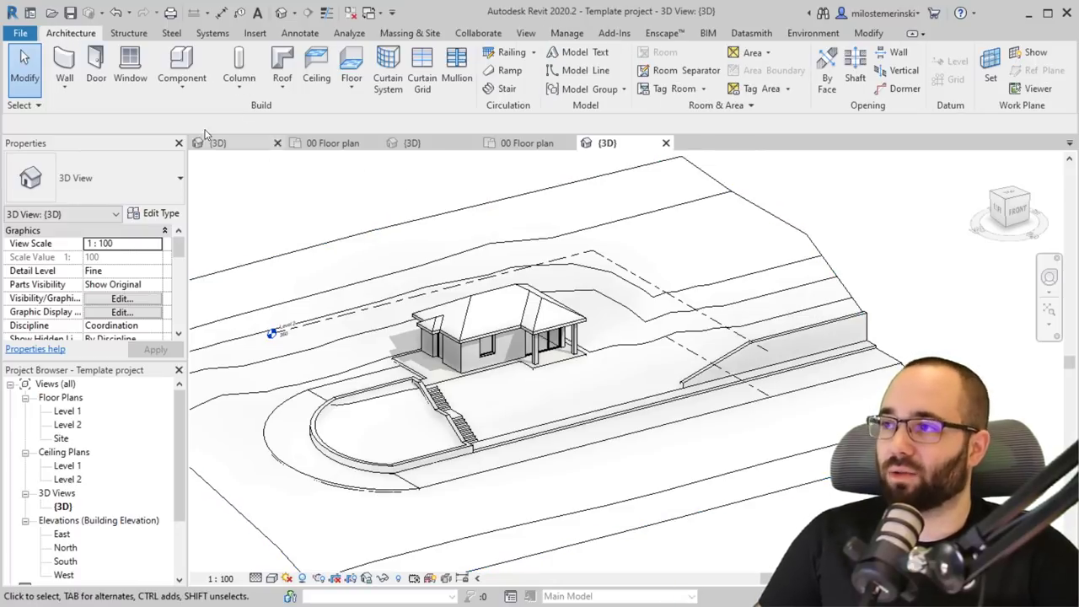
click(187, 68)
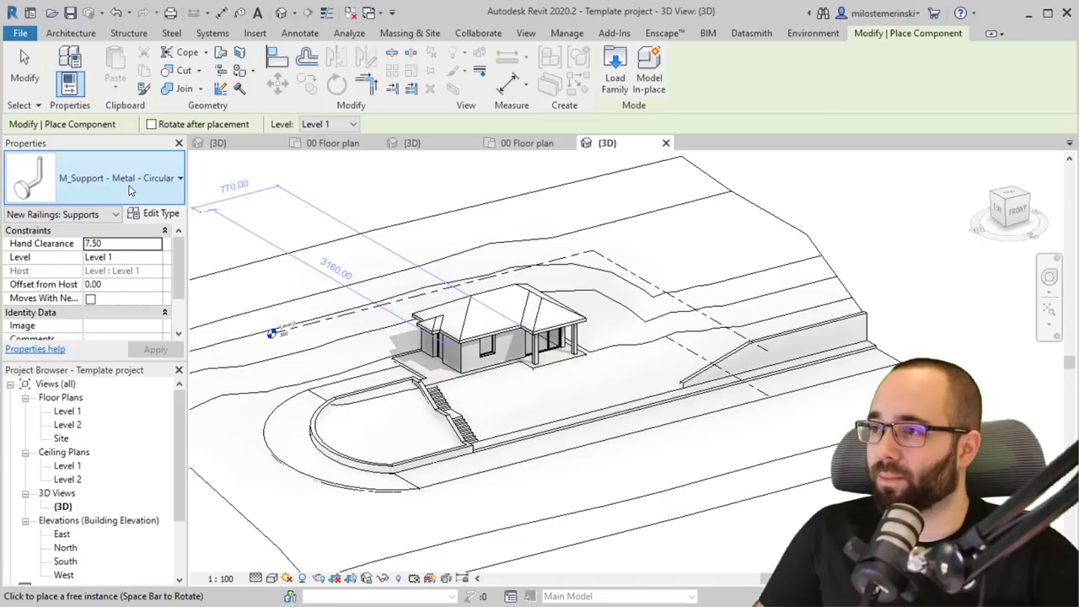
click(131, 190)
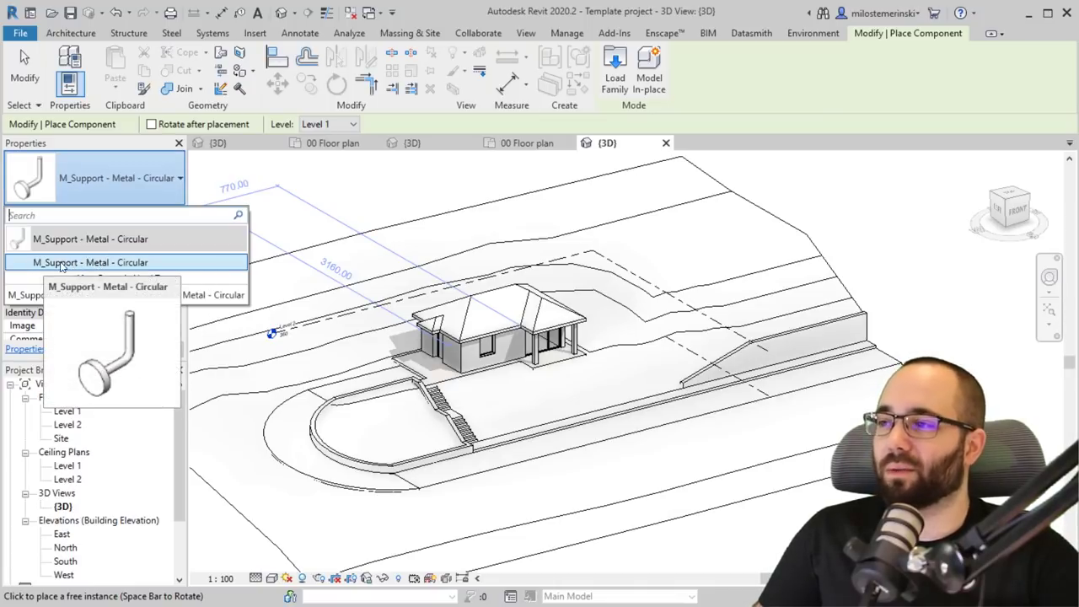
key(Escape)
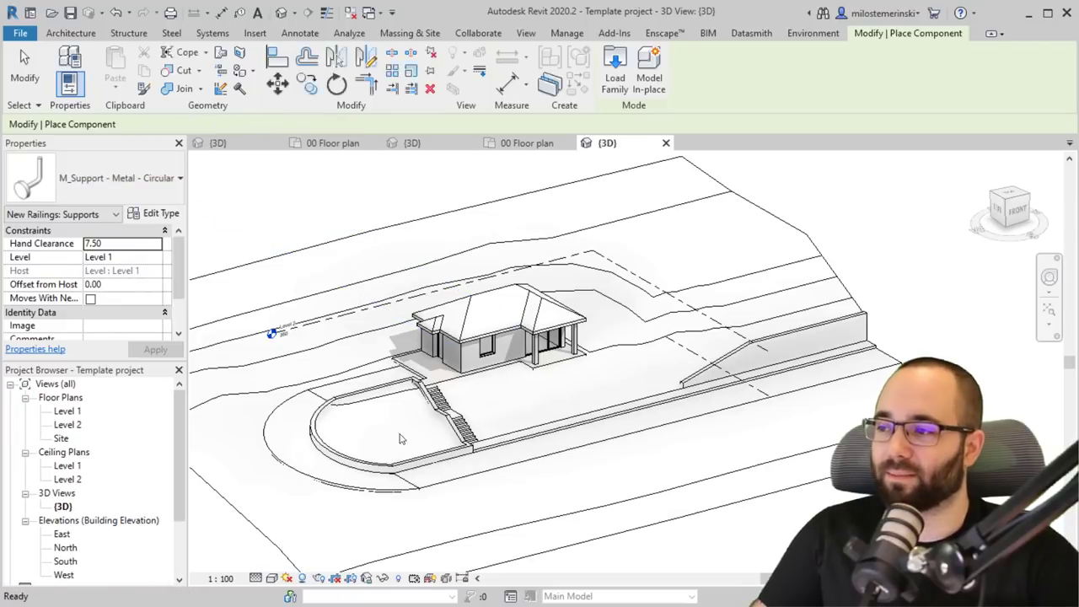
key(Escape)
middle_drag(542, 393, 566, 395)
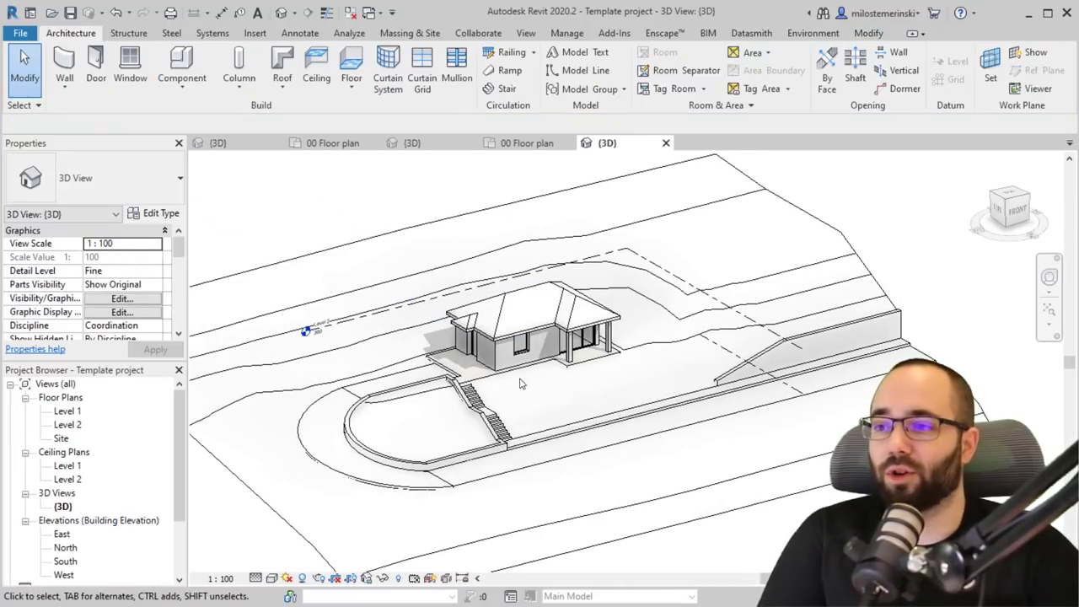
middle_drag(541, 400, 556, 396)
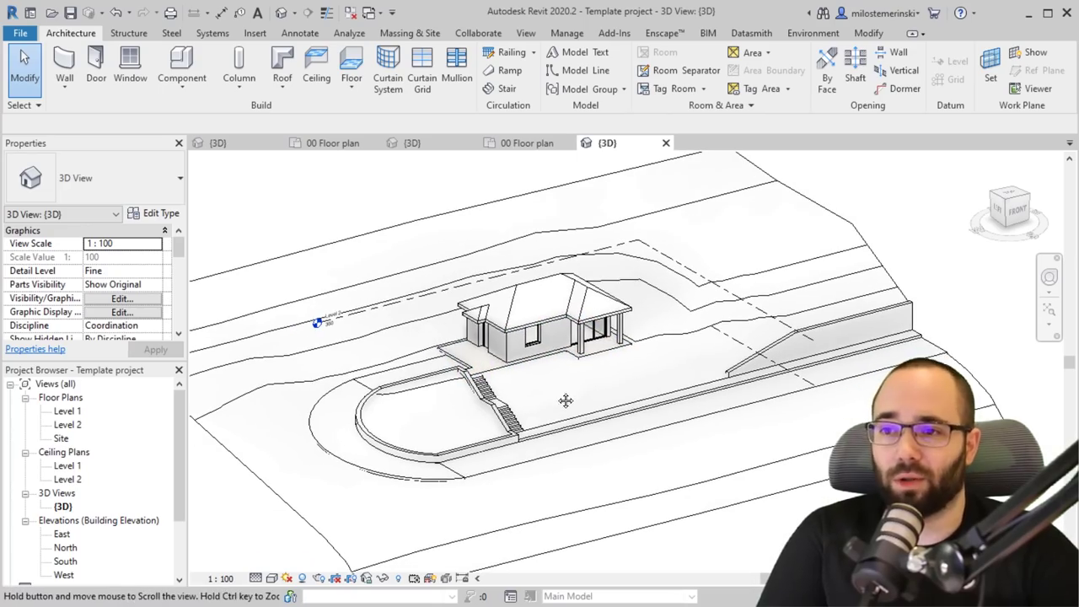
scroll(584, 375, up, 2)
shift+middle_drag(550, 343, 514, 363)
click(517, 363)
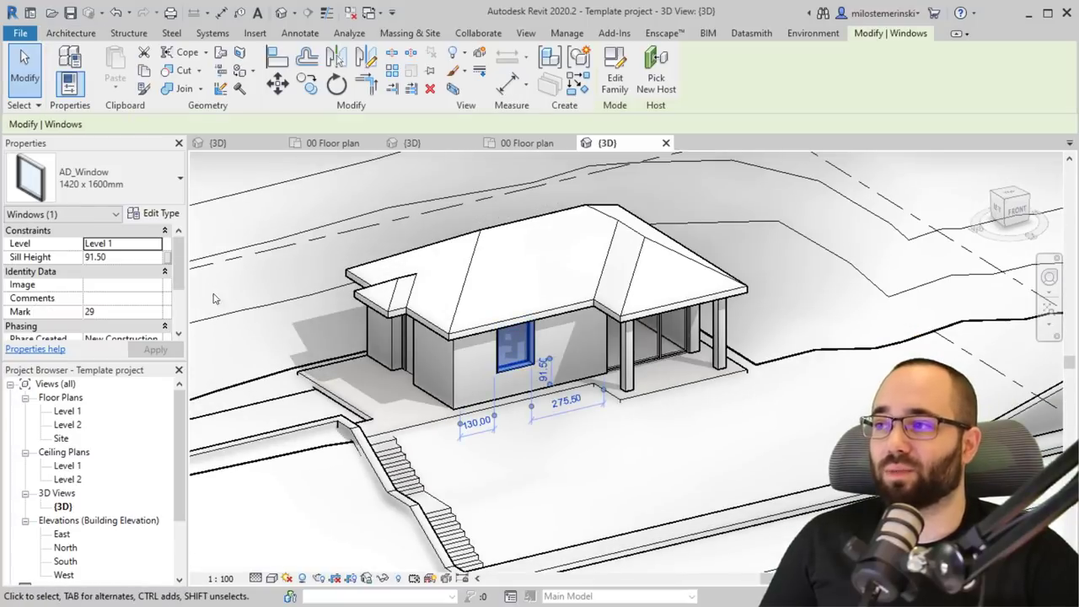
click(91, 190)
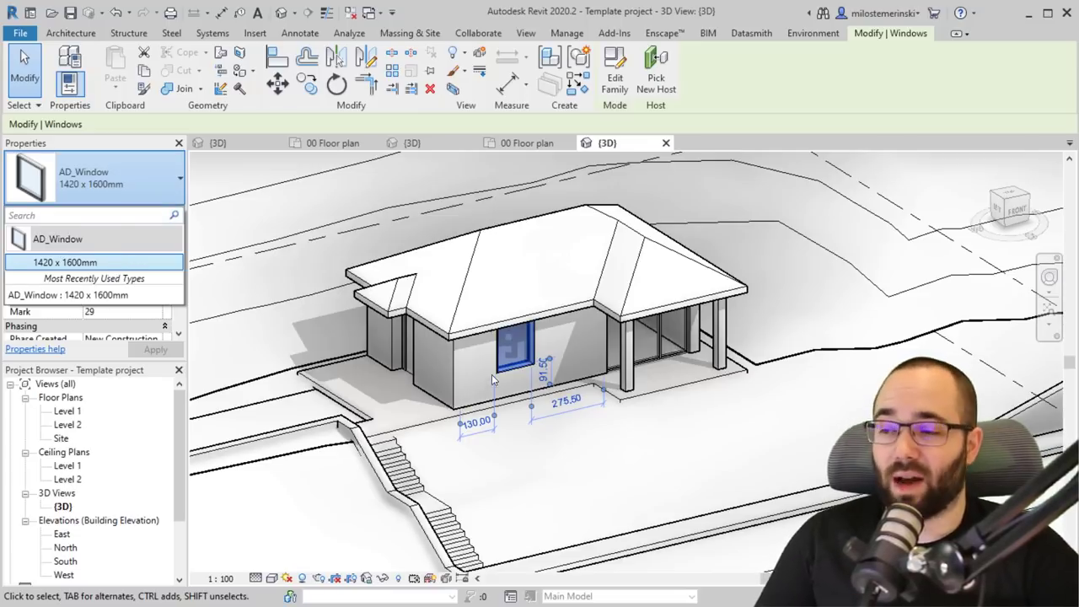
key(Escape)
key(Escape)
scroll(692, 489, down, 5)
middle_drag(691, 492, 695, 441)
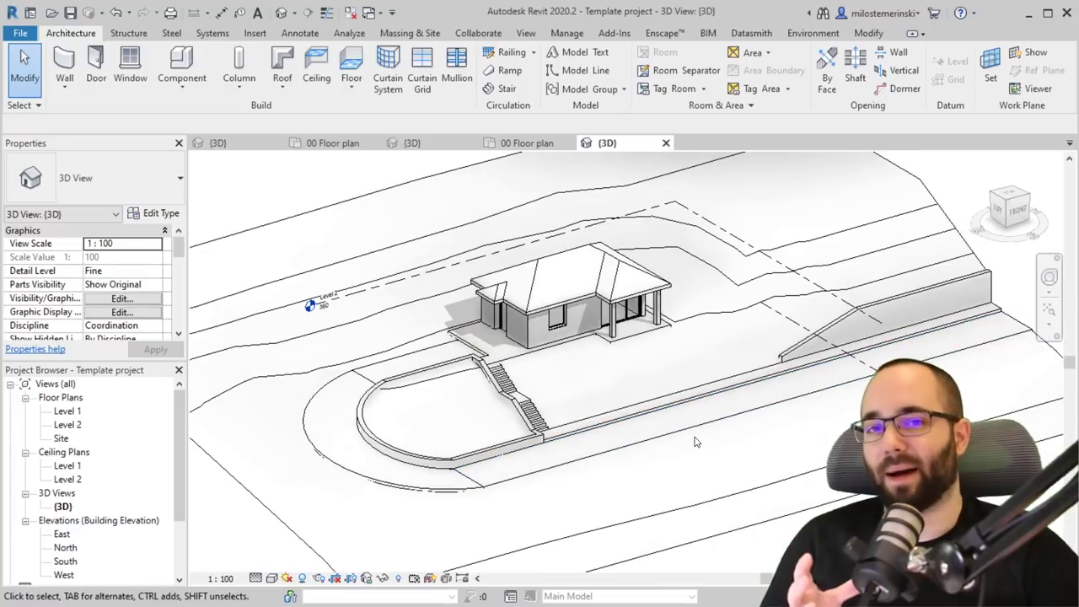